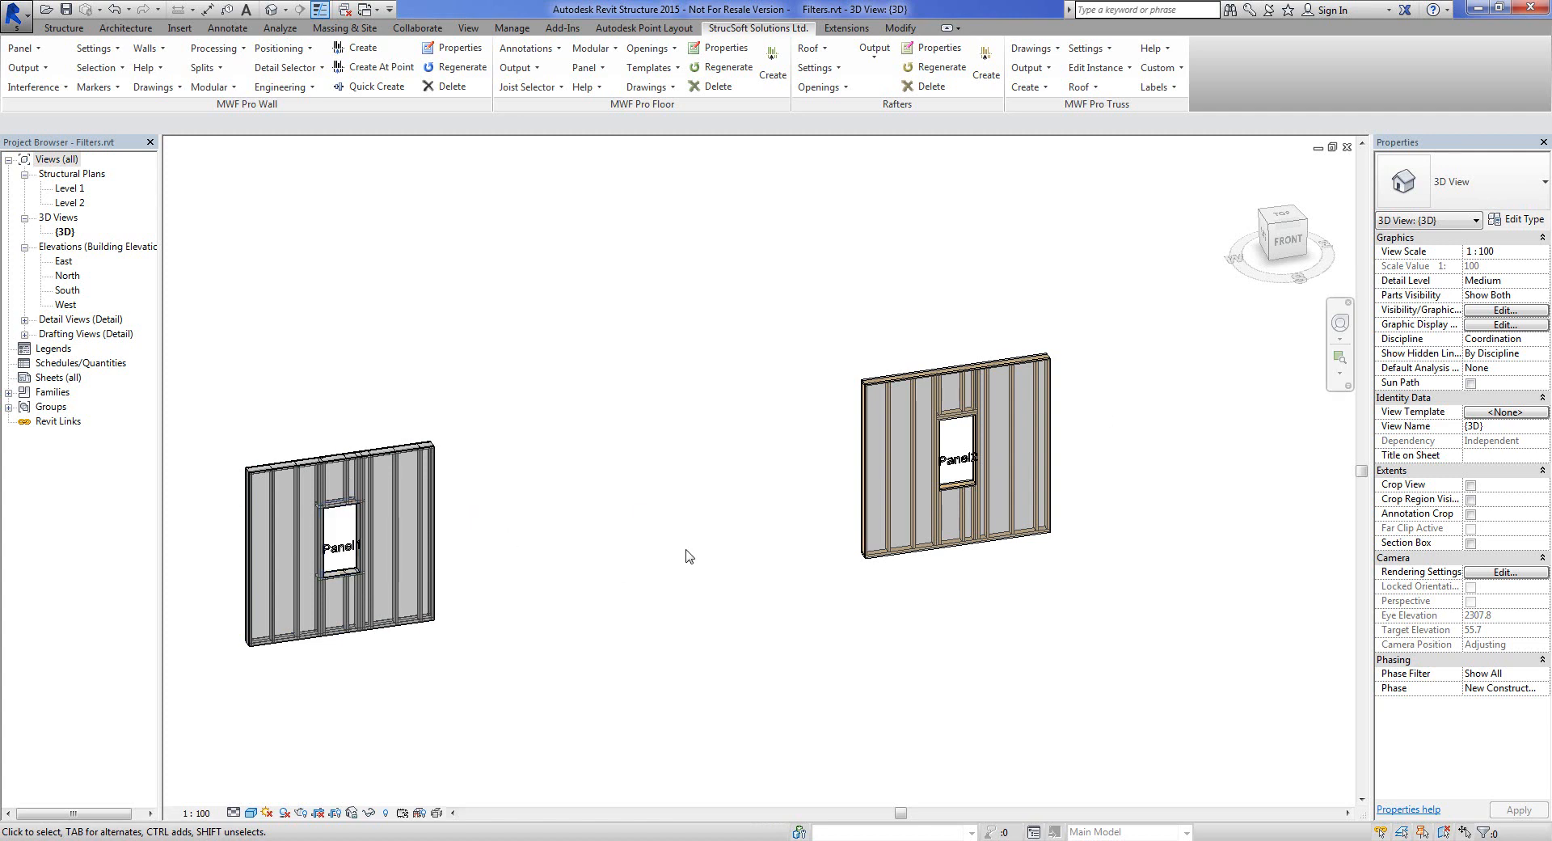
Inspect the properties of a steel stud in Panel1 and a lumber stud in Panel2, and clear the selection
click(371, 582)
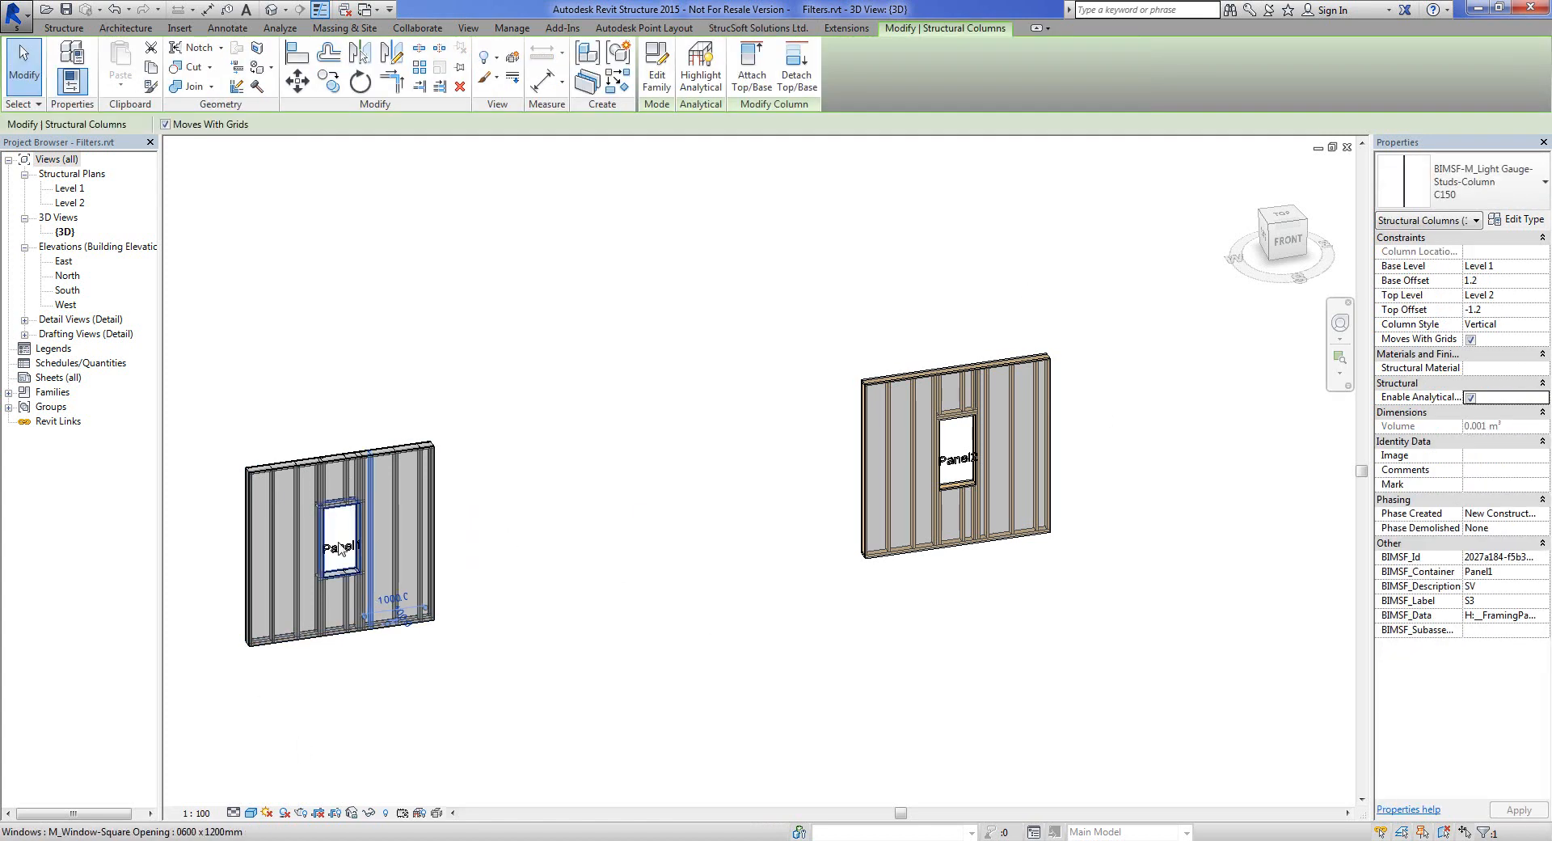
click(915, 461)
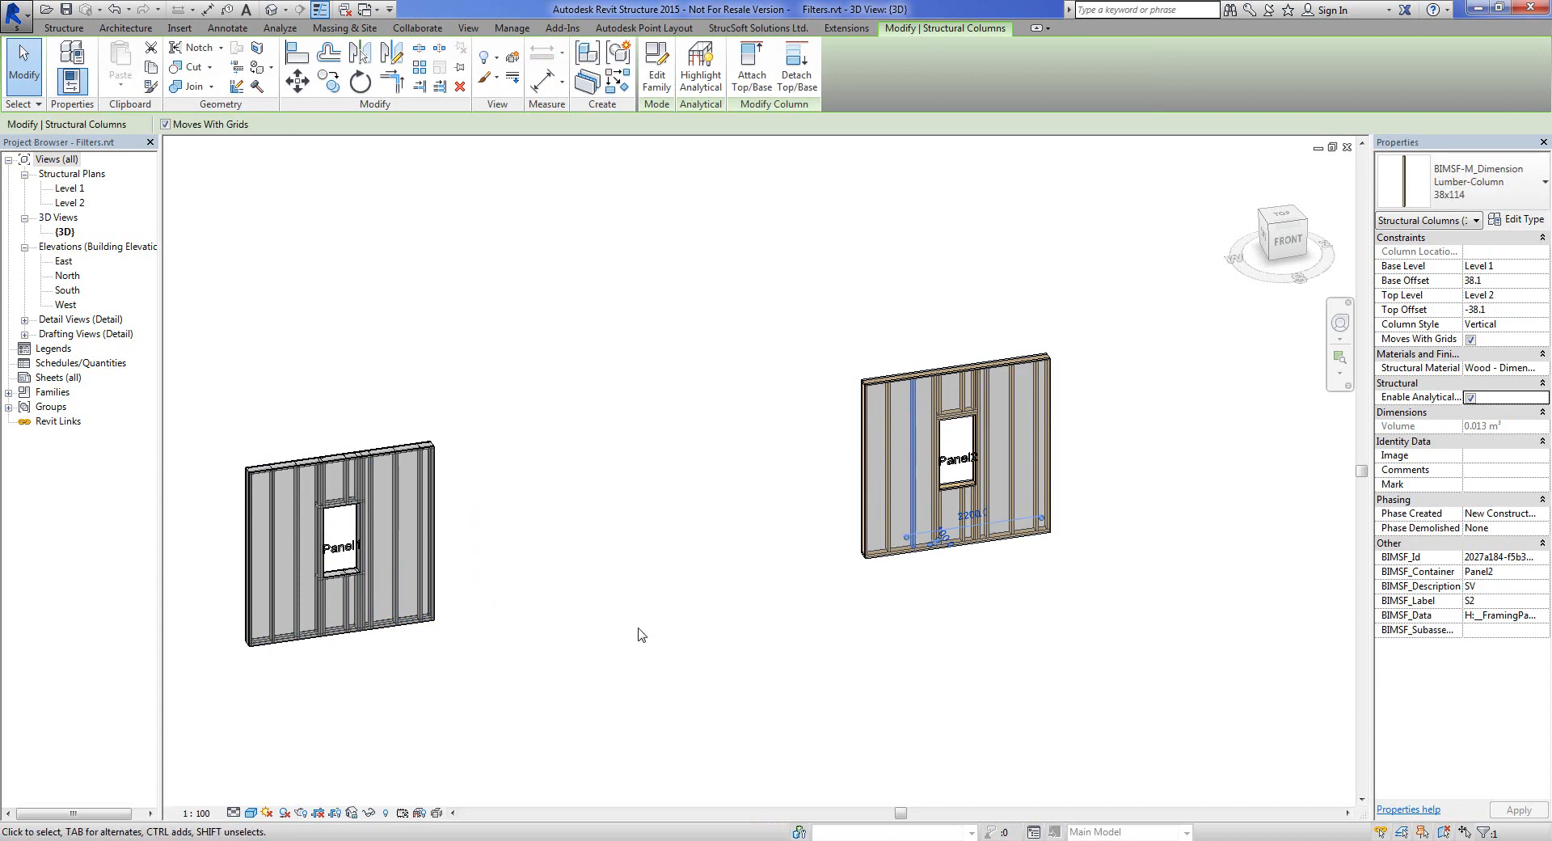
click(641, 632)
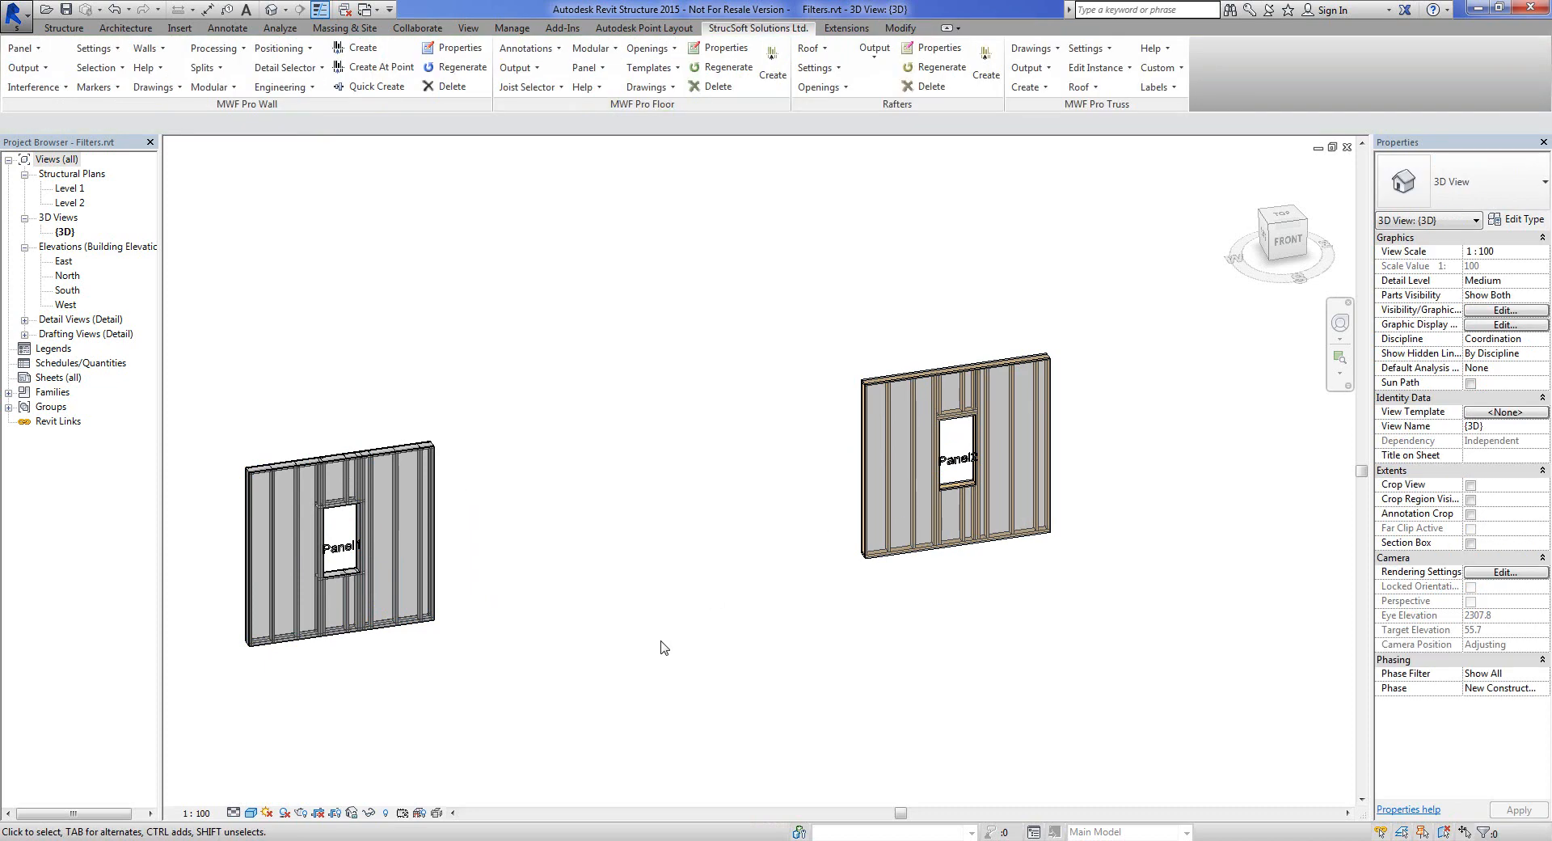
Open the document filter definitions from the 3D view's graphic overrides and examine the Infill filter's categories and rule
key(v)
key(g)
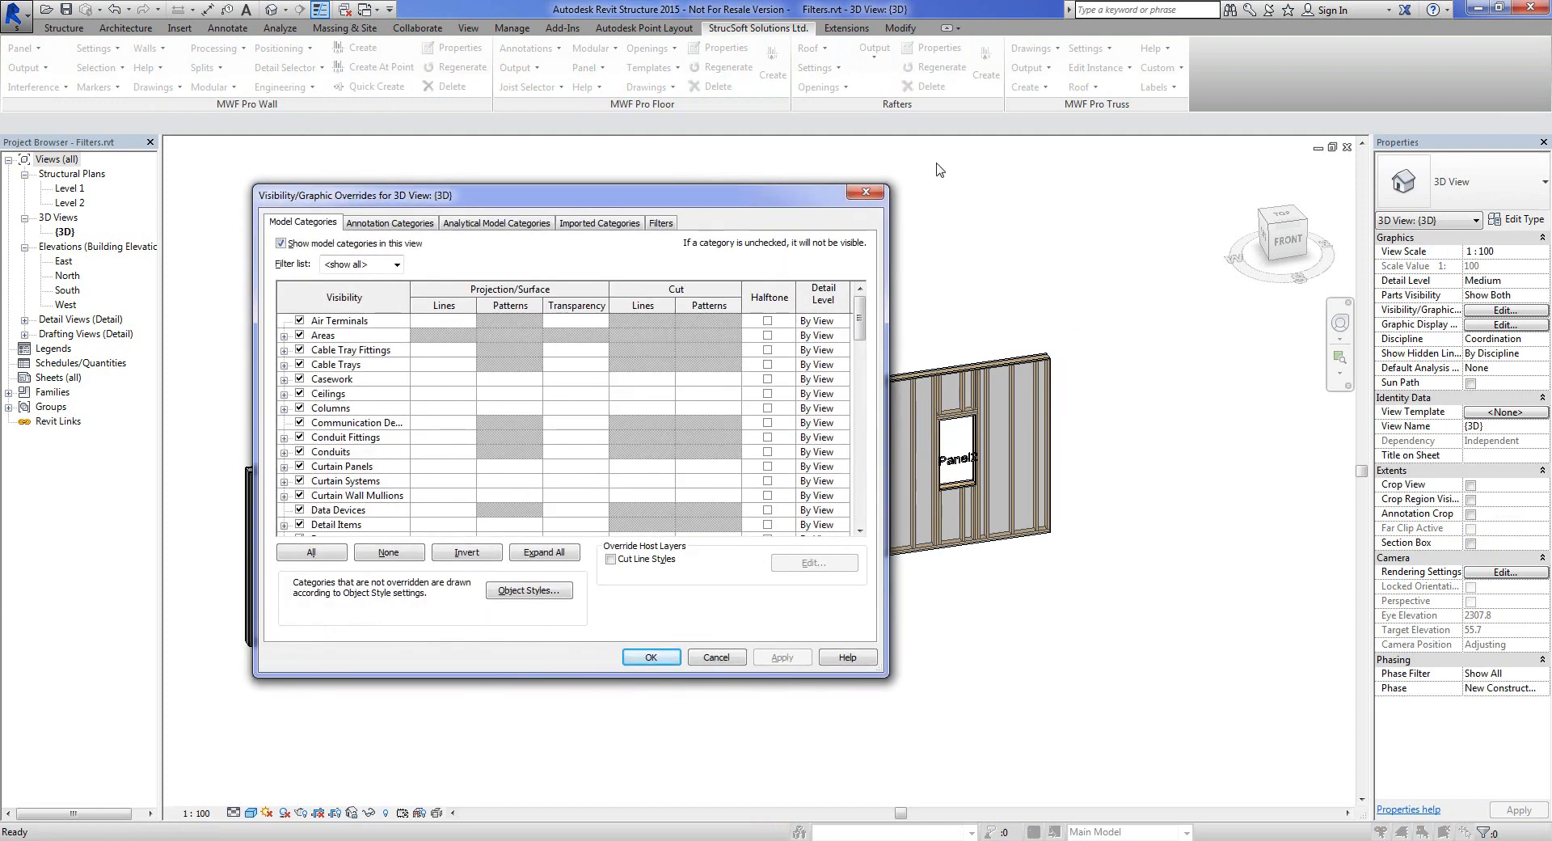
click(660, 223)
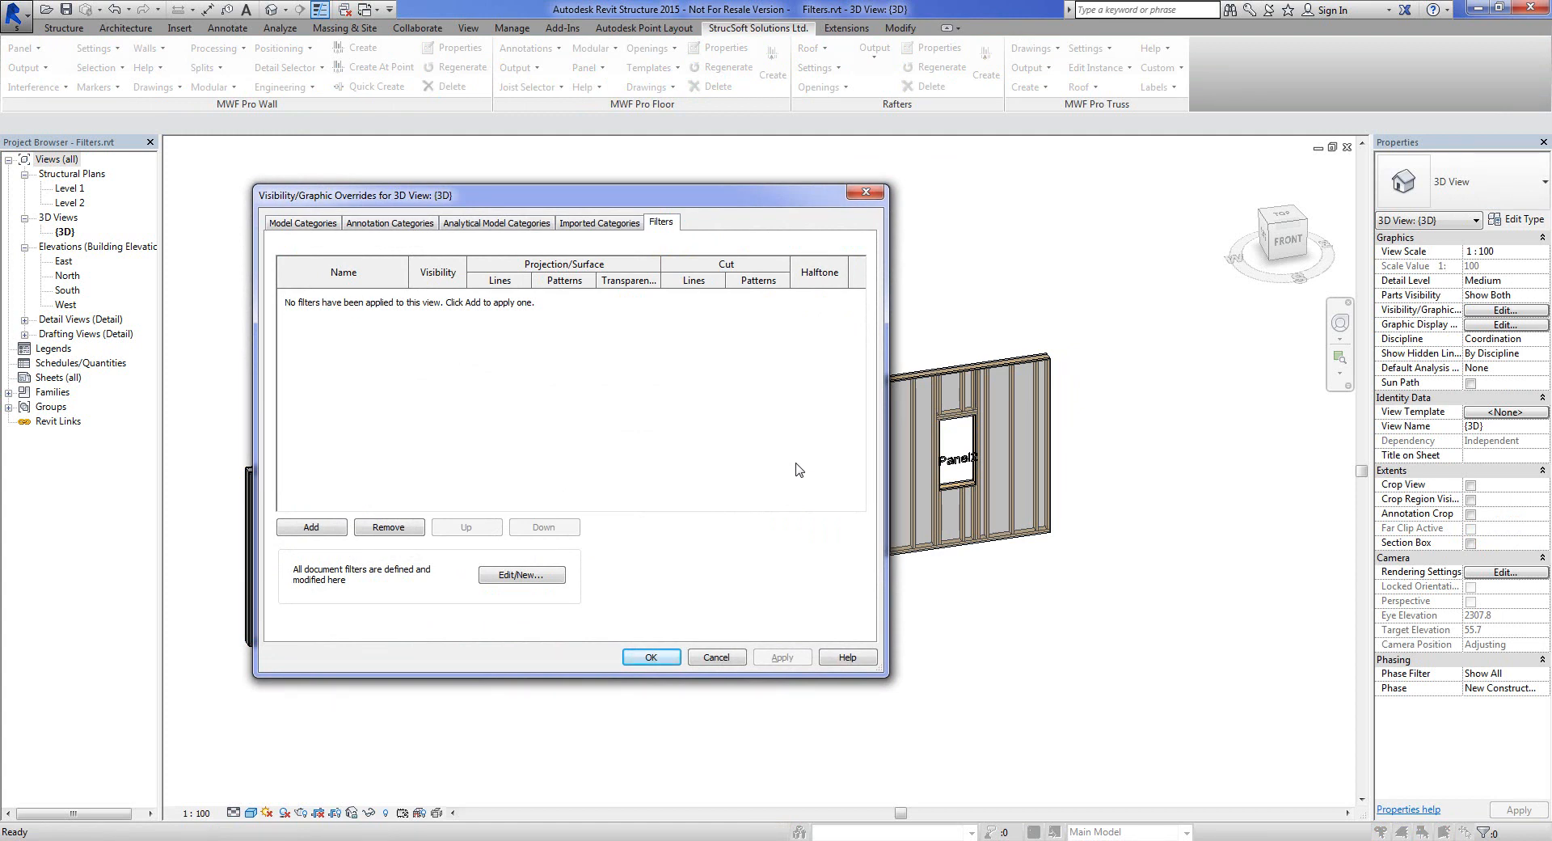
click(524, 576)
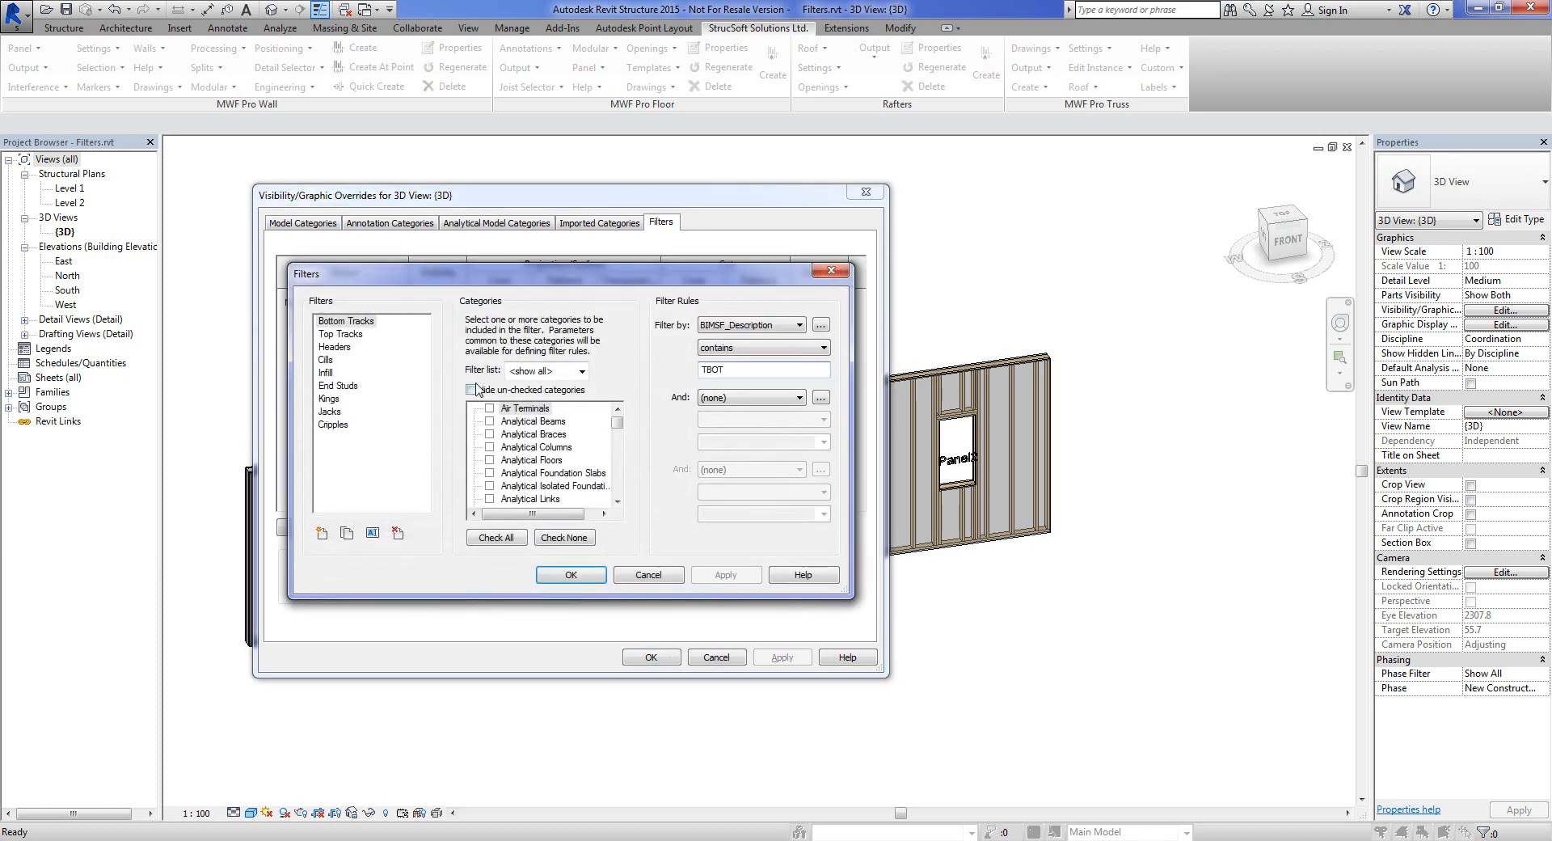
drag(527, 279, 630, 240)
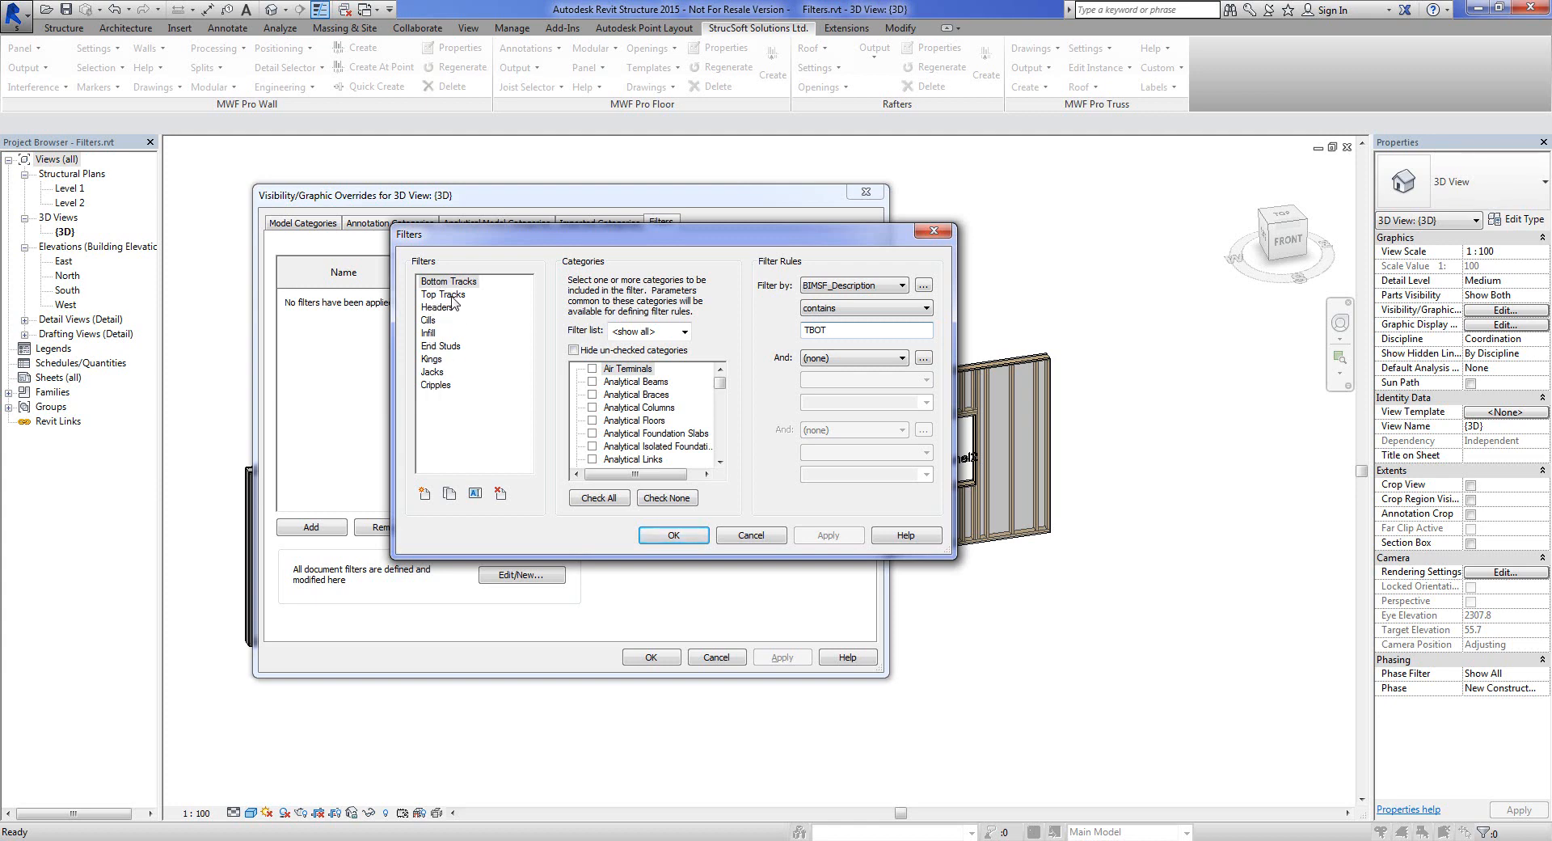
click(432, 332)
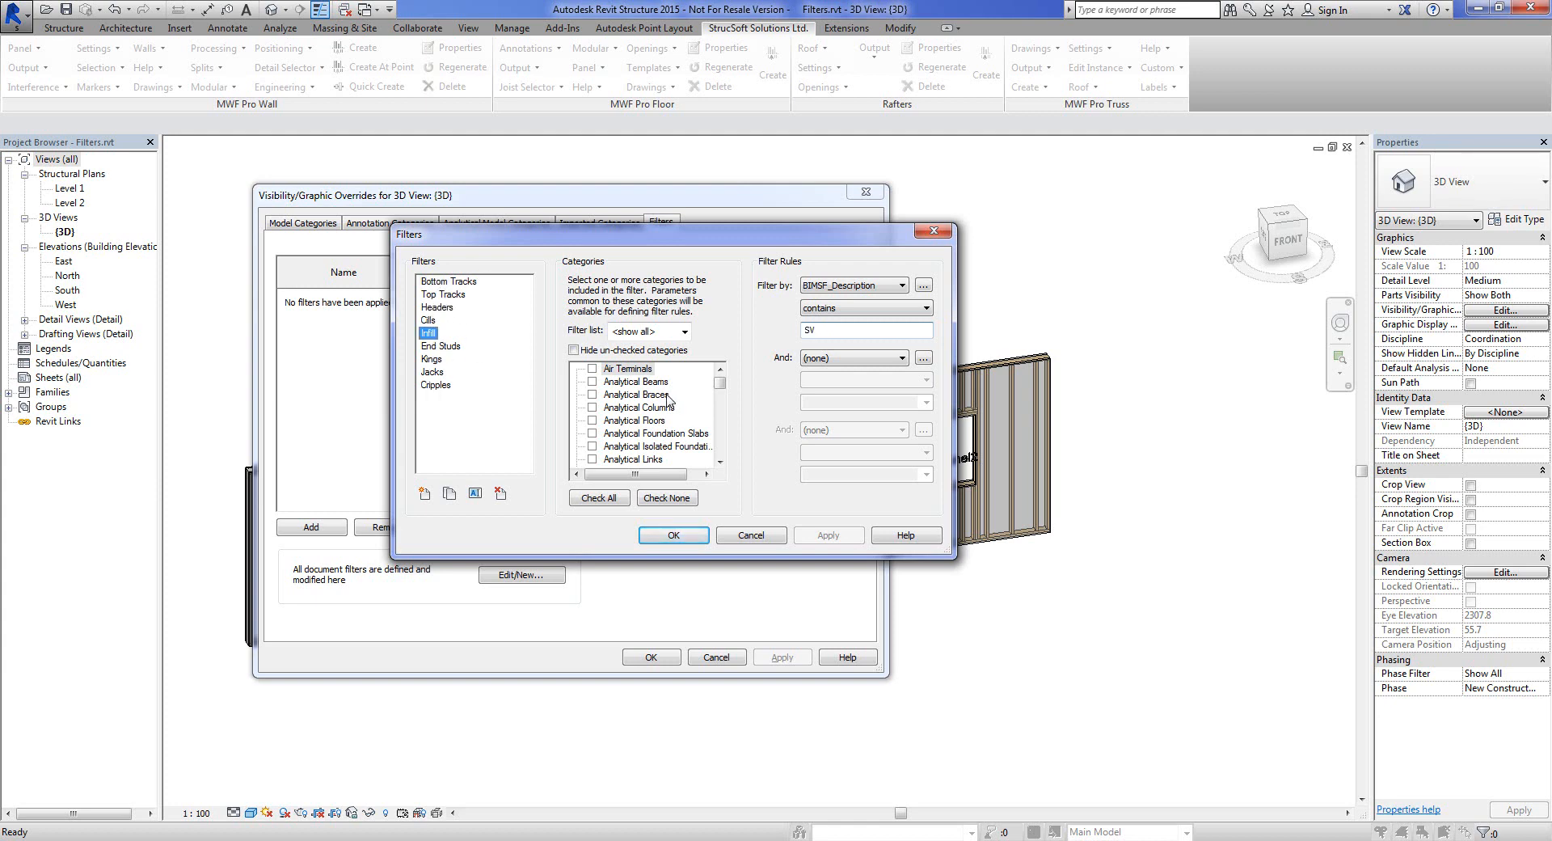
drag(719, 384, 723, 440)
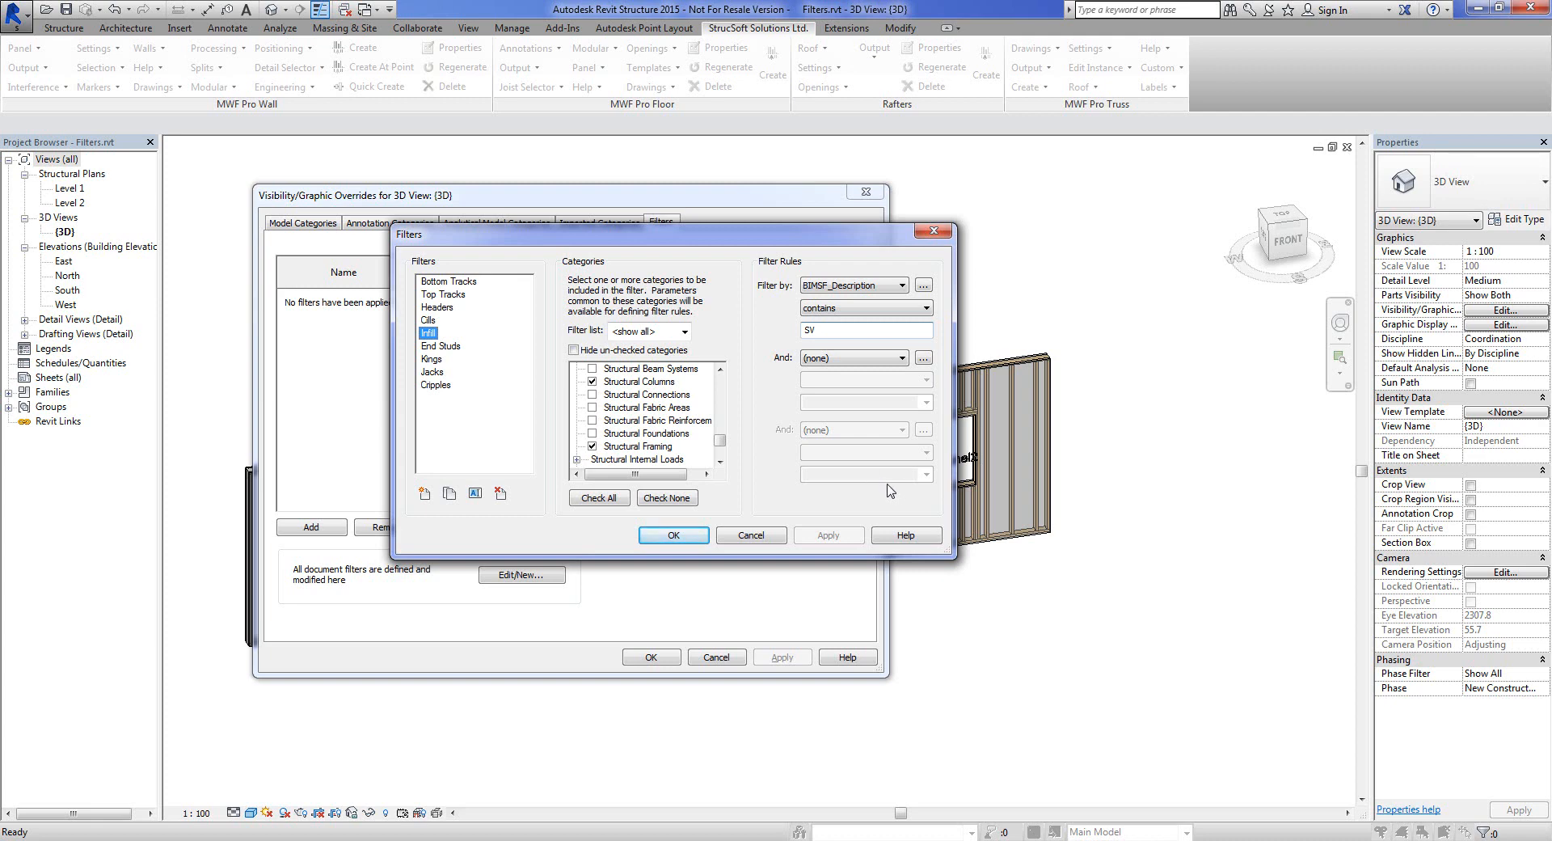
click(824, 335)
Review the rules of the Bottom Tracks, Top Tracks, Headers, Kings, Jacks and Infill filters, and close the filter definitions
click(449, 281)
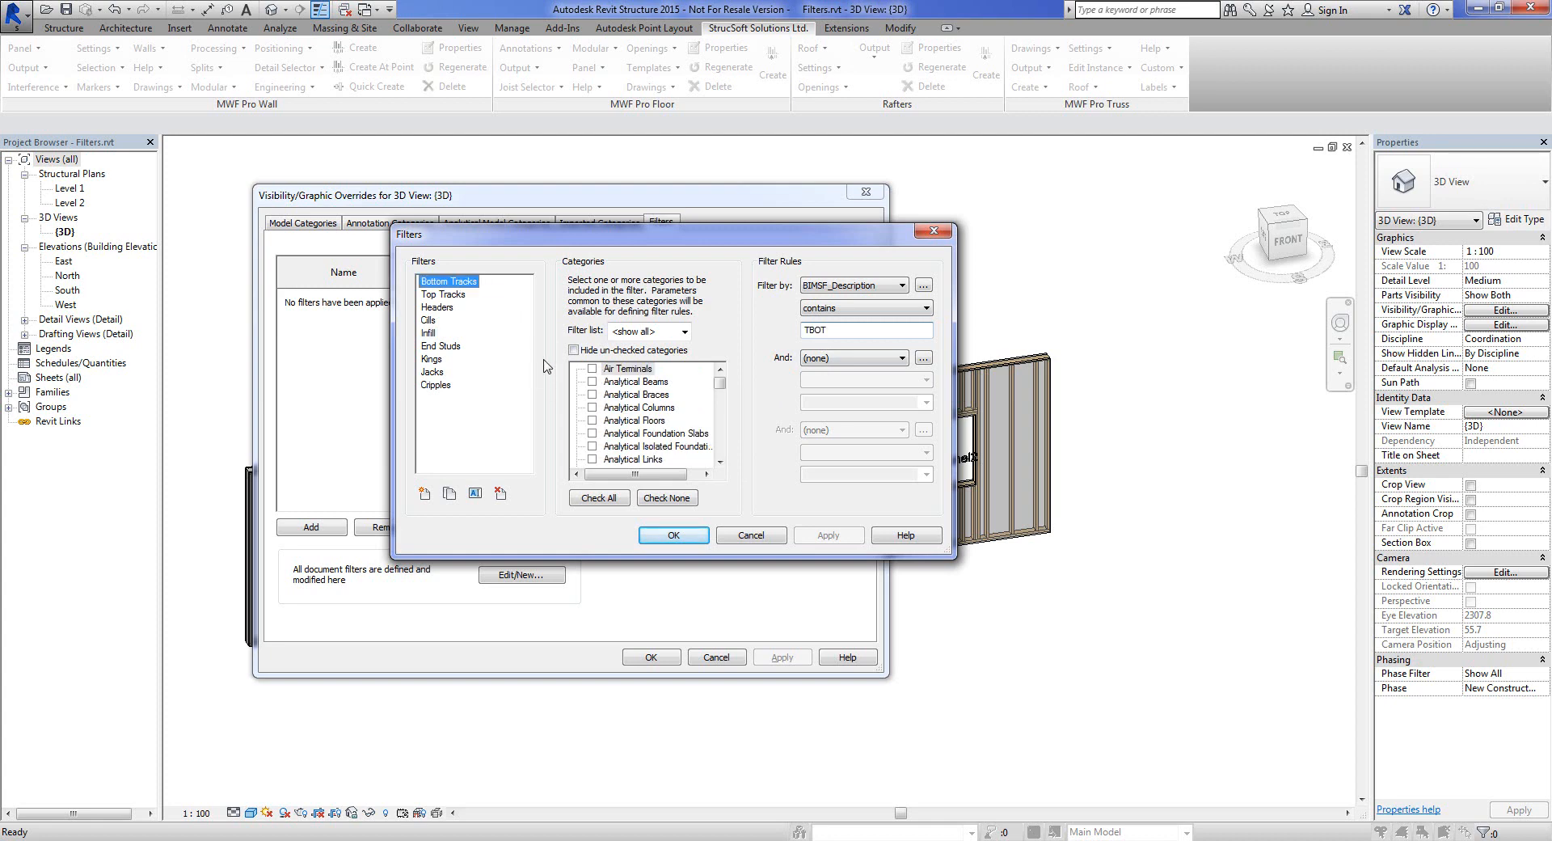
click(453, 296)
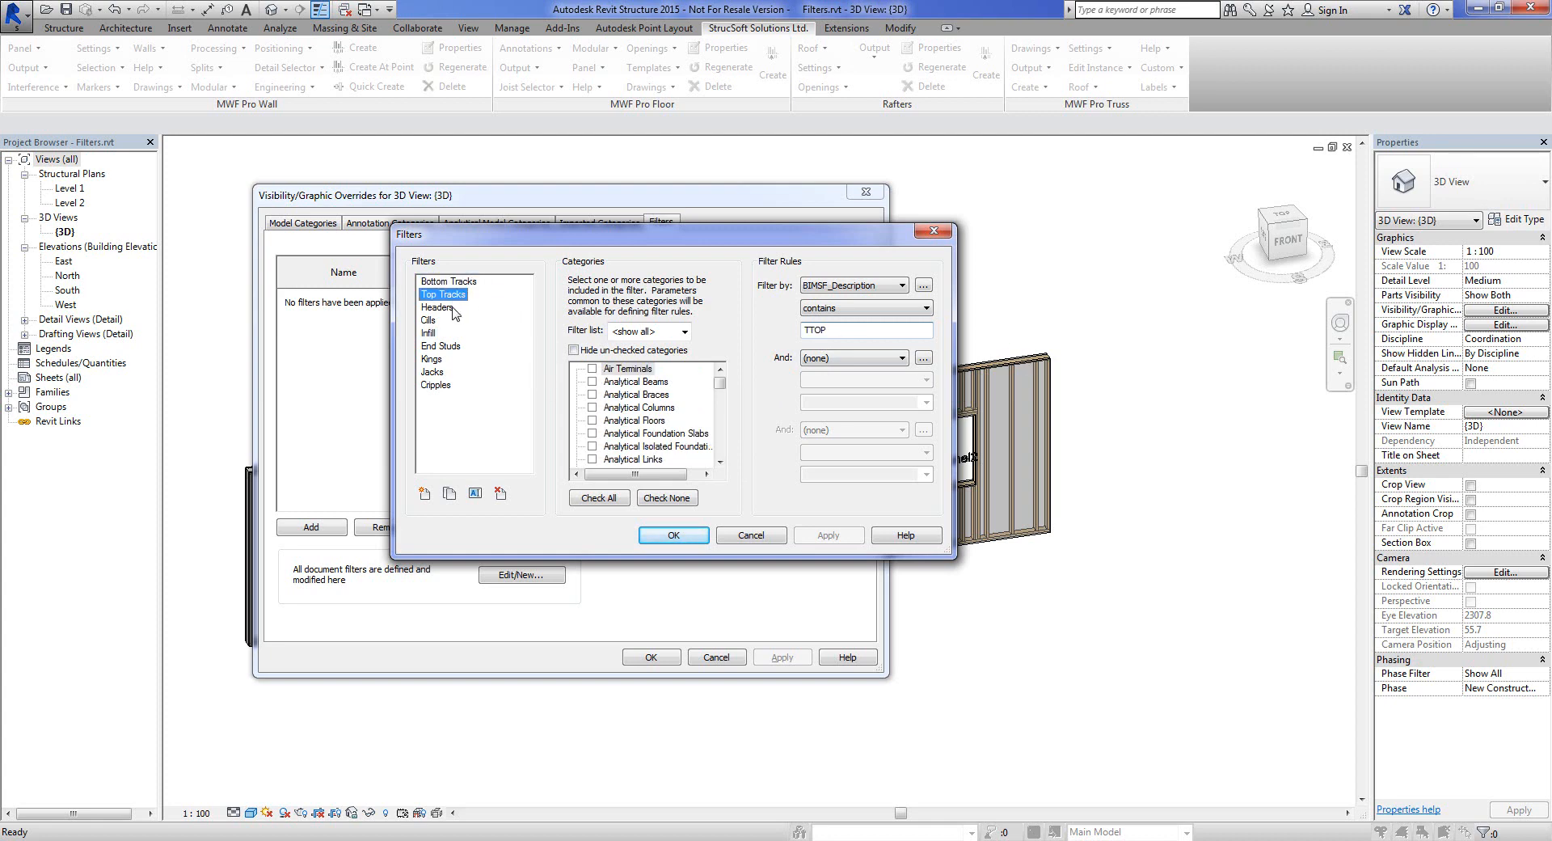
click(454, 310)
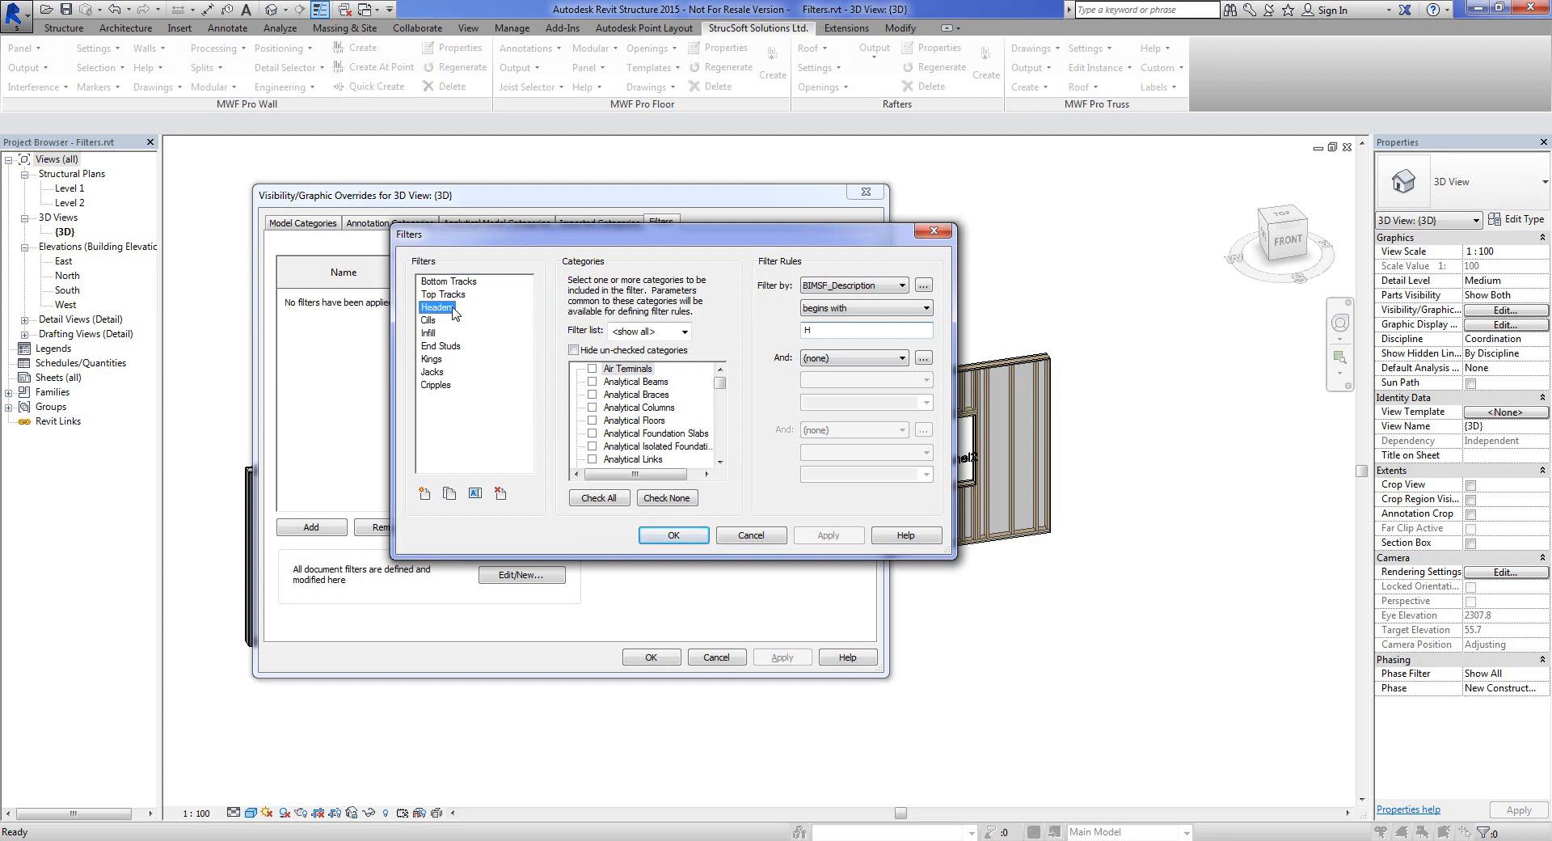
click(433, 360)
click(433, 372)
click(430, 333)
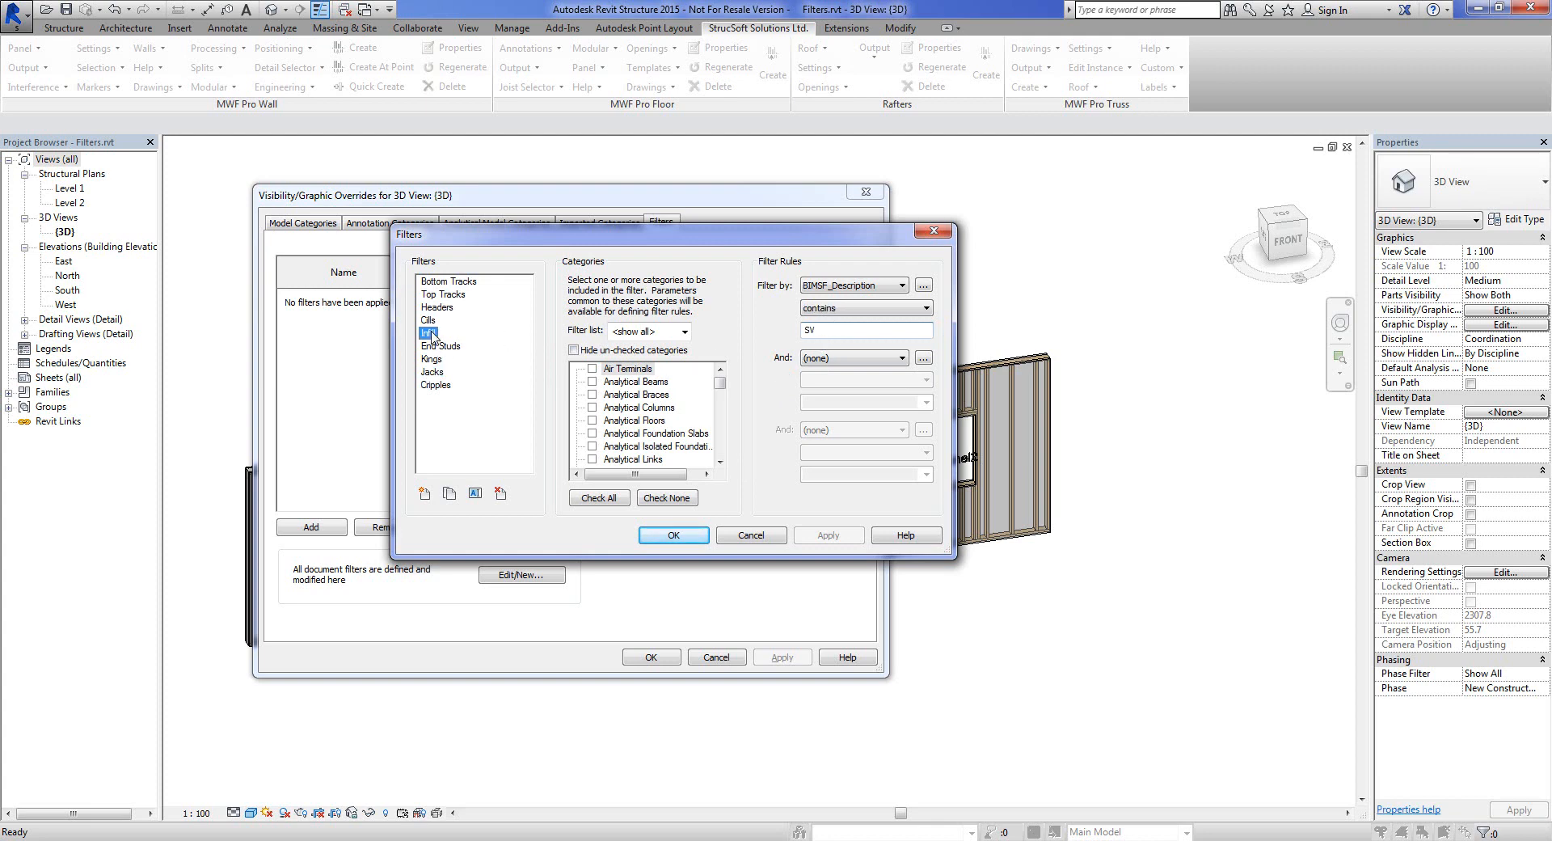
click(695, 540)
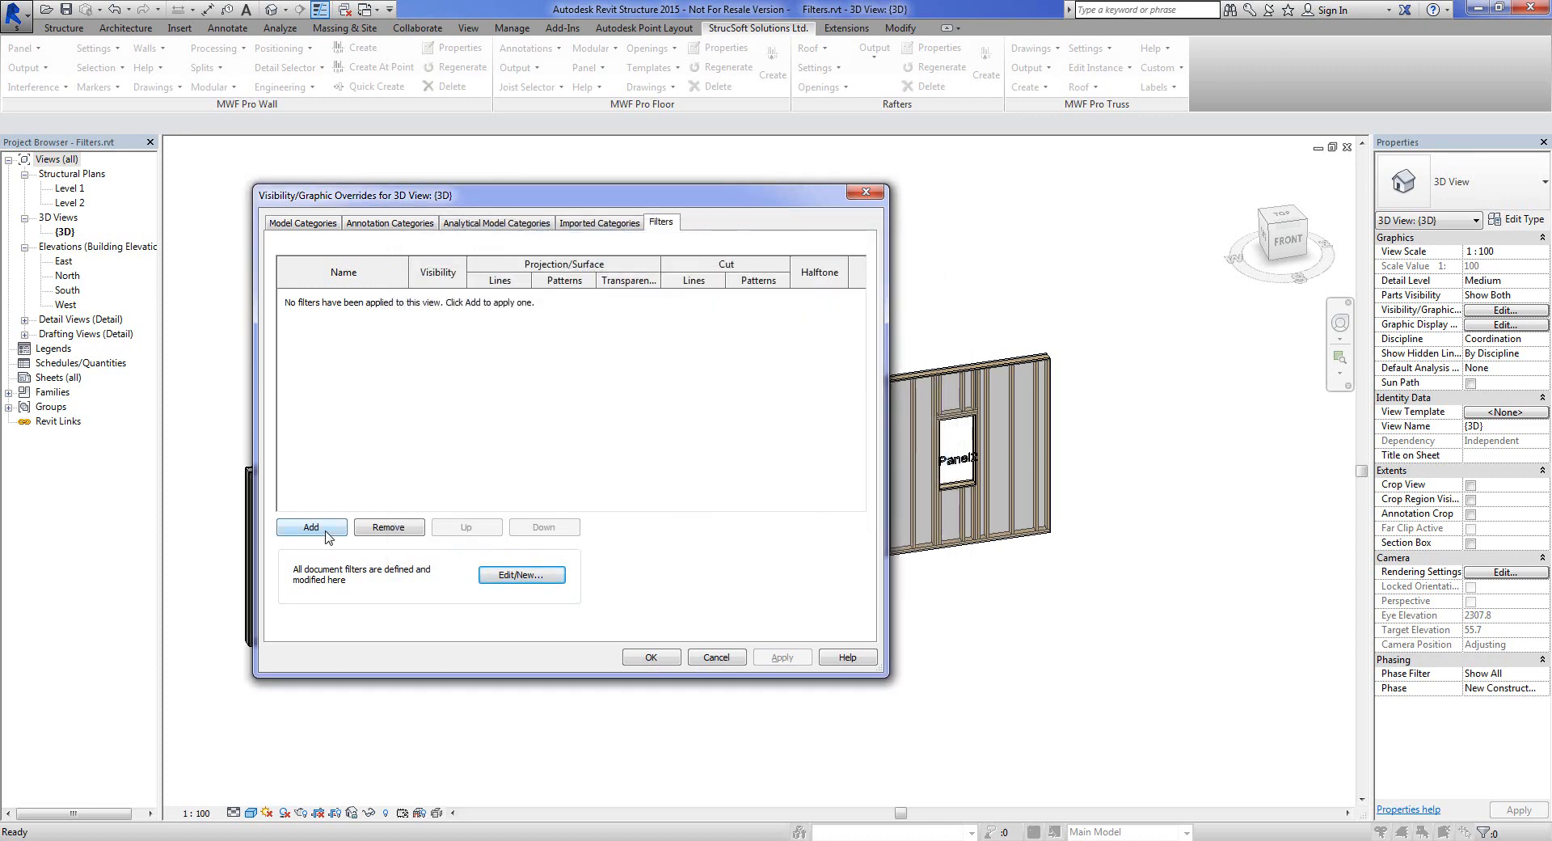
Add the Infill filter to the 3D view and accept the visibility overrides
click(325, 532)
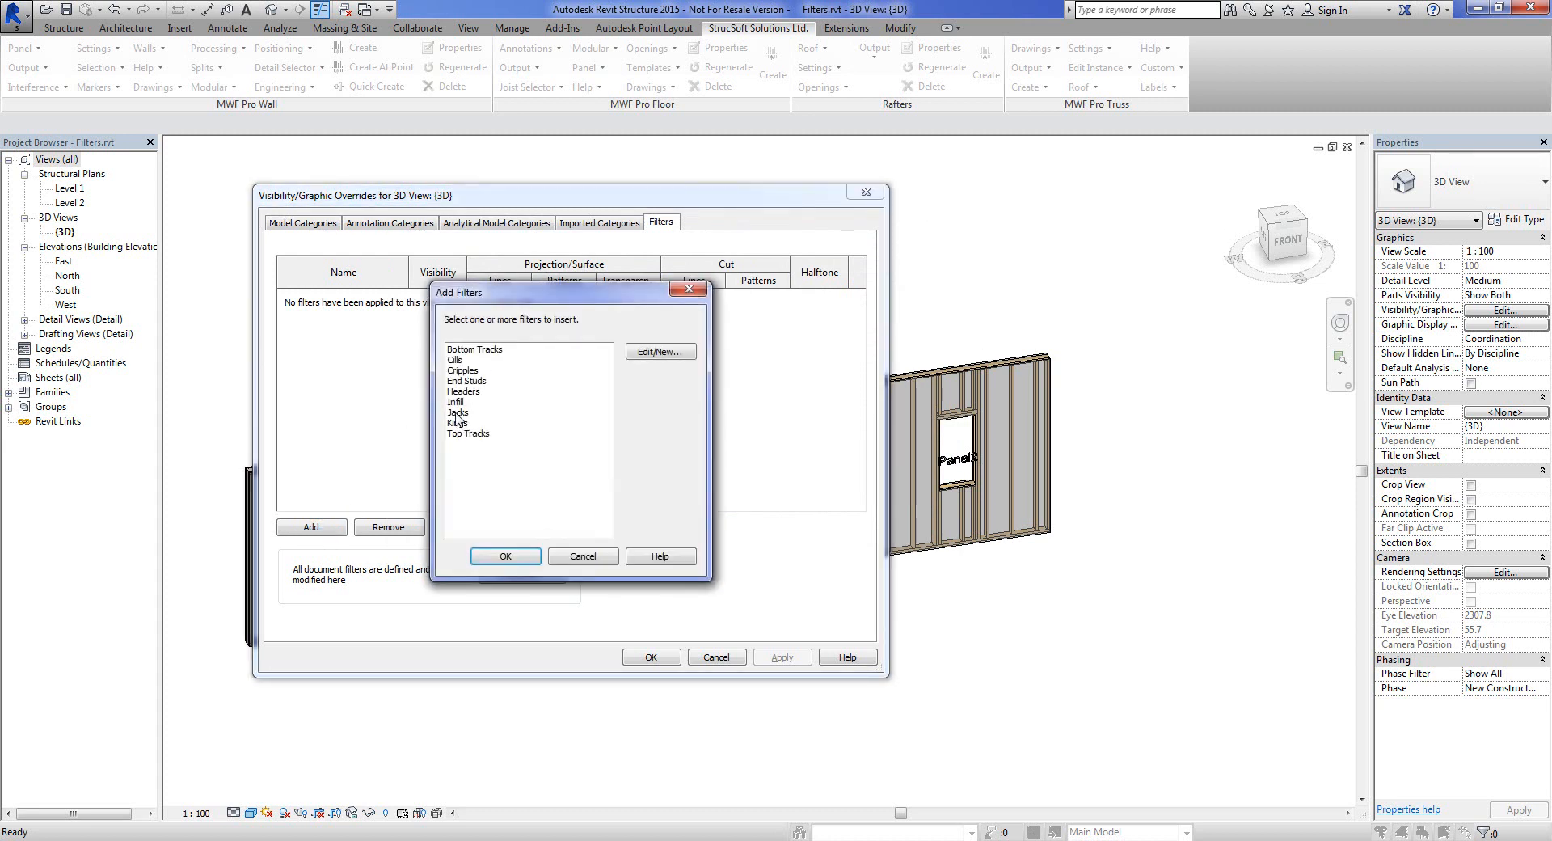
click(455, 402)
click(505, 557)
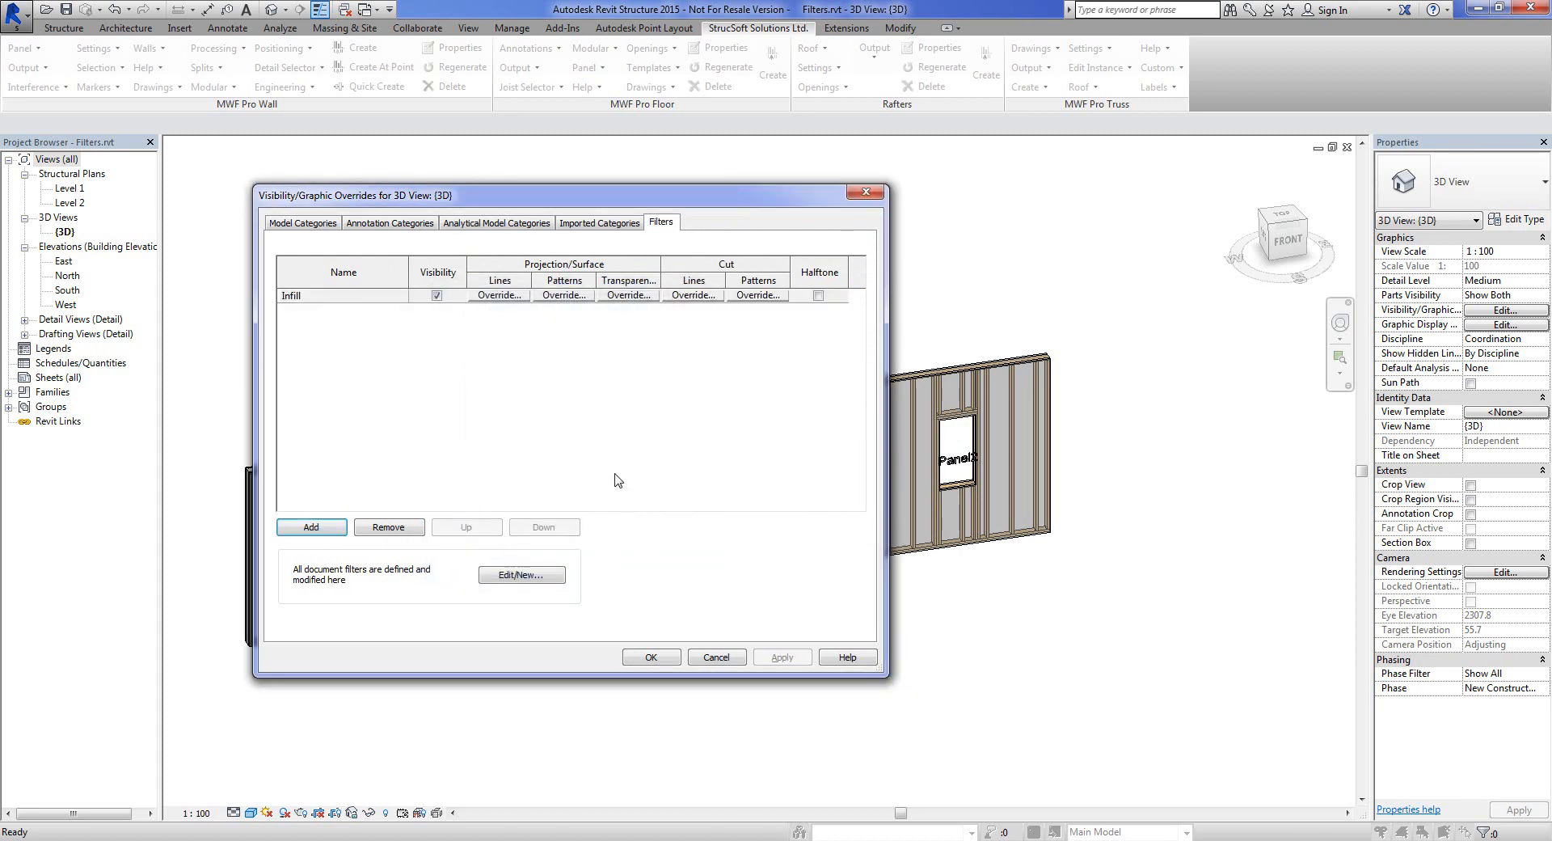
click(650, 656)
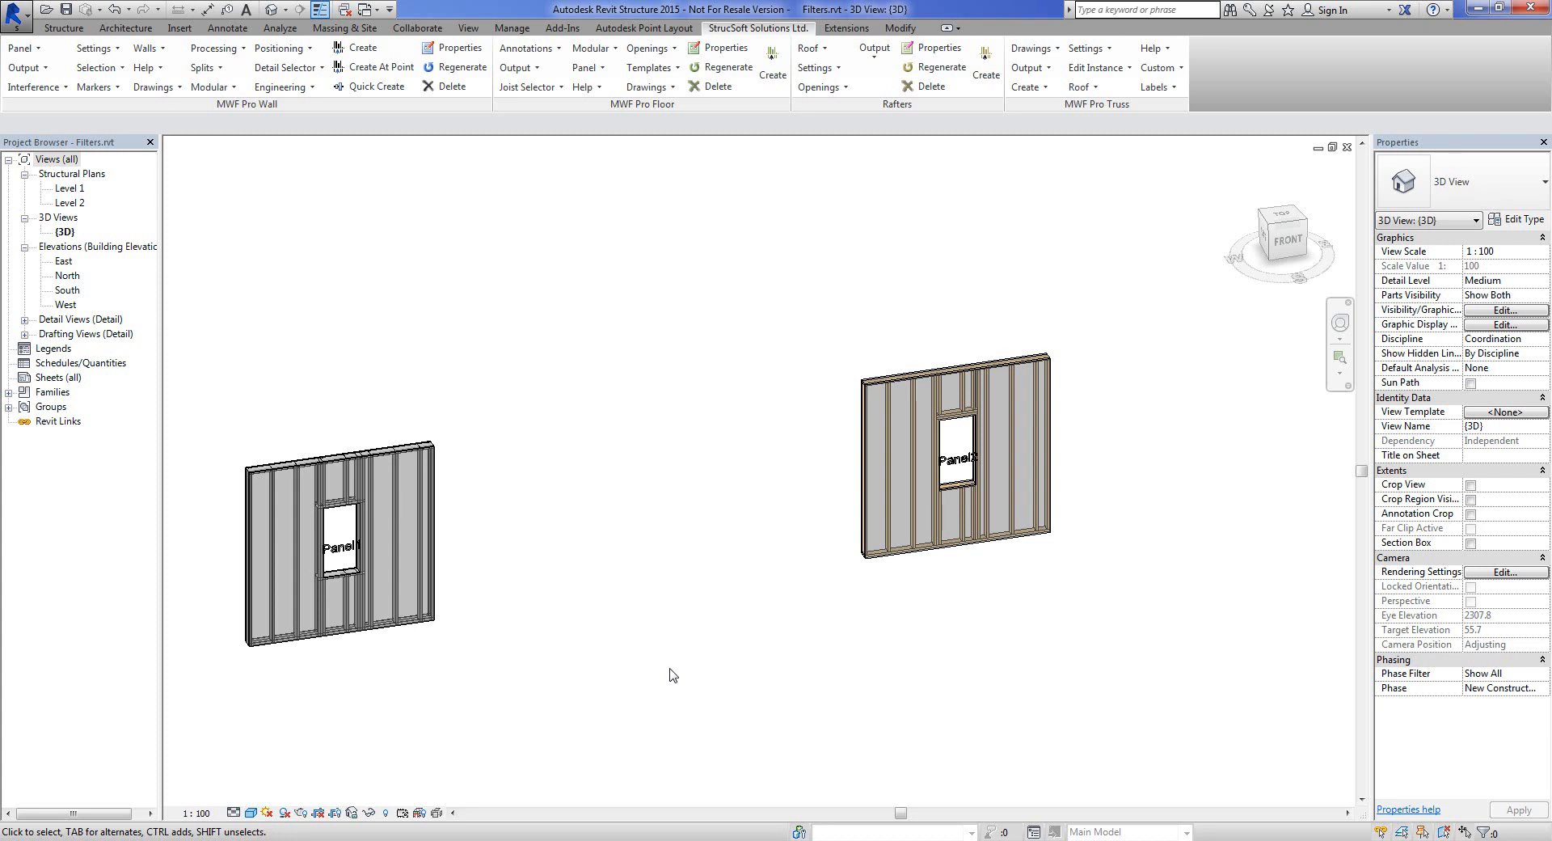
Override the Infill filter's projection surface pattern in the 3D view with a dark red (RGB 128-000-000) solid fill
key(v)
key(g)
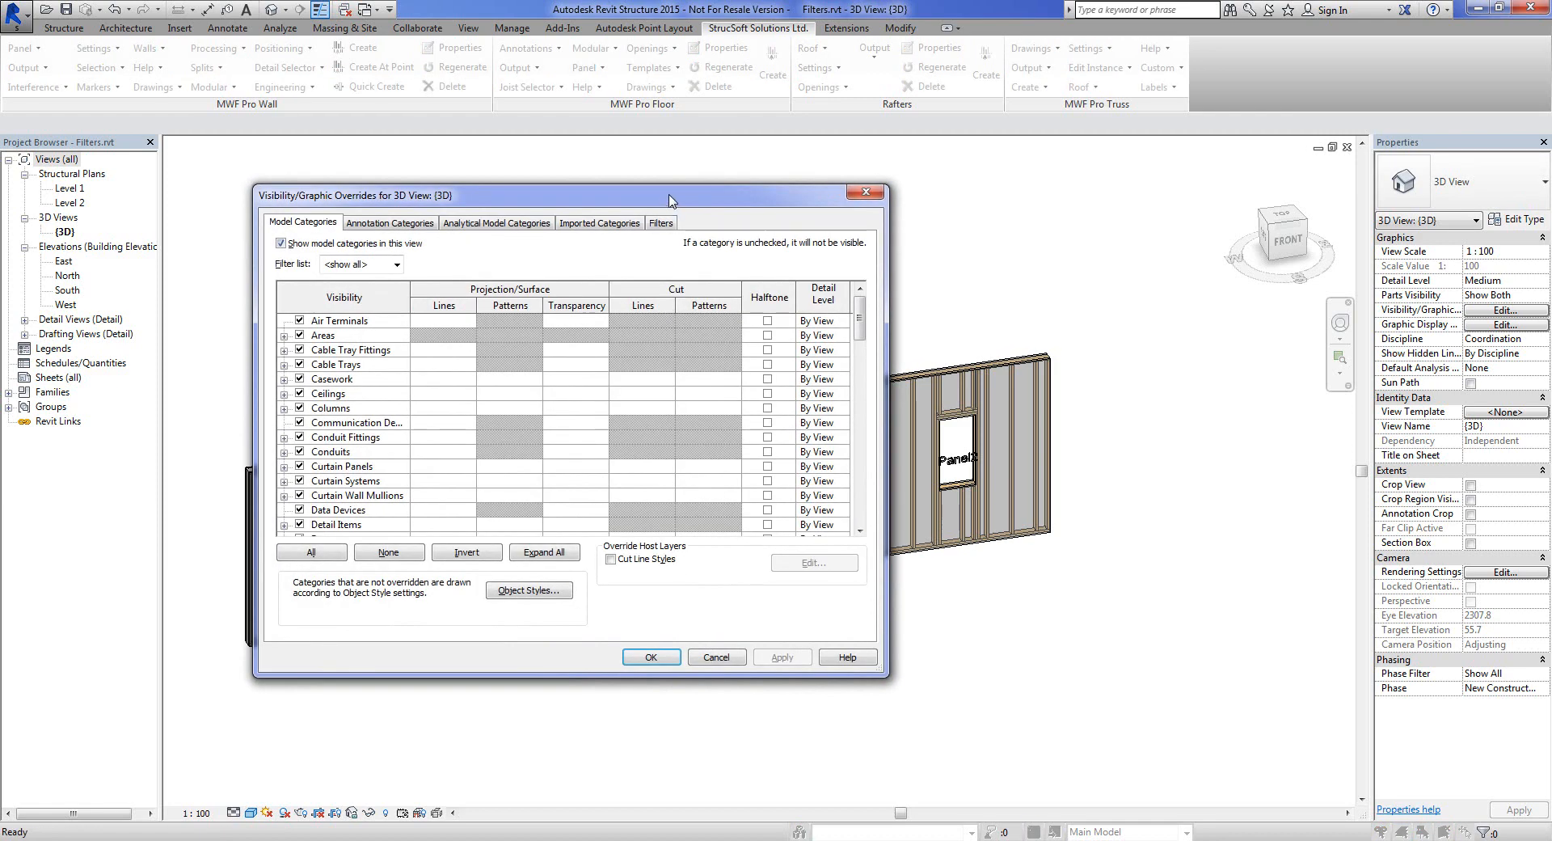
click(662, 223)
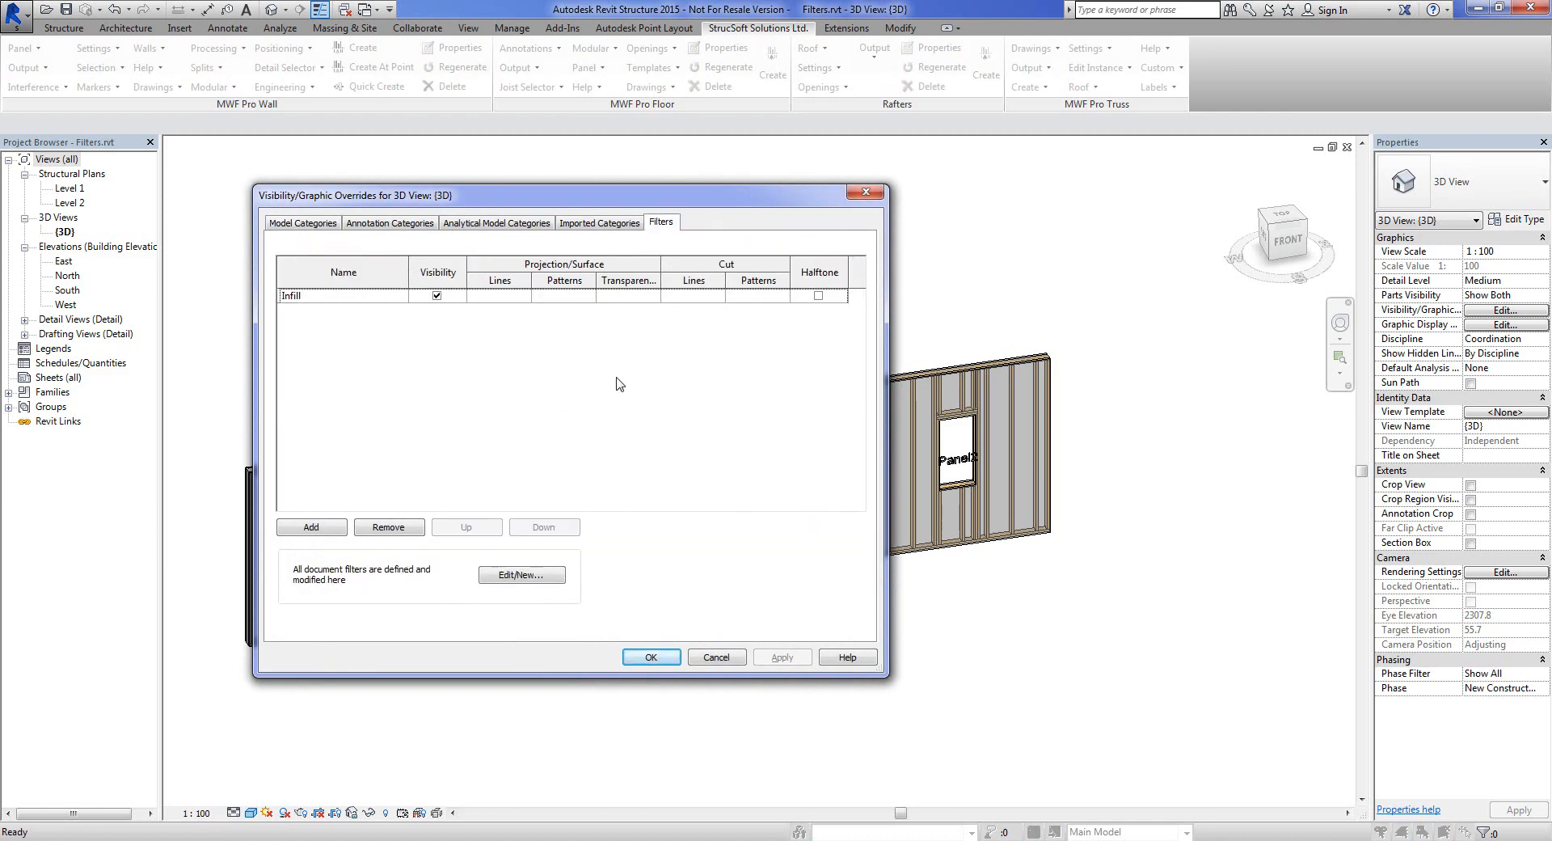
click(578, 296)
click(578, 296)
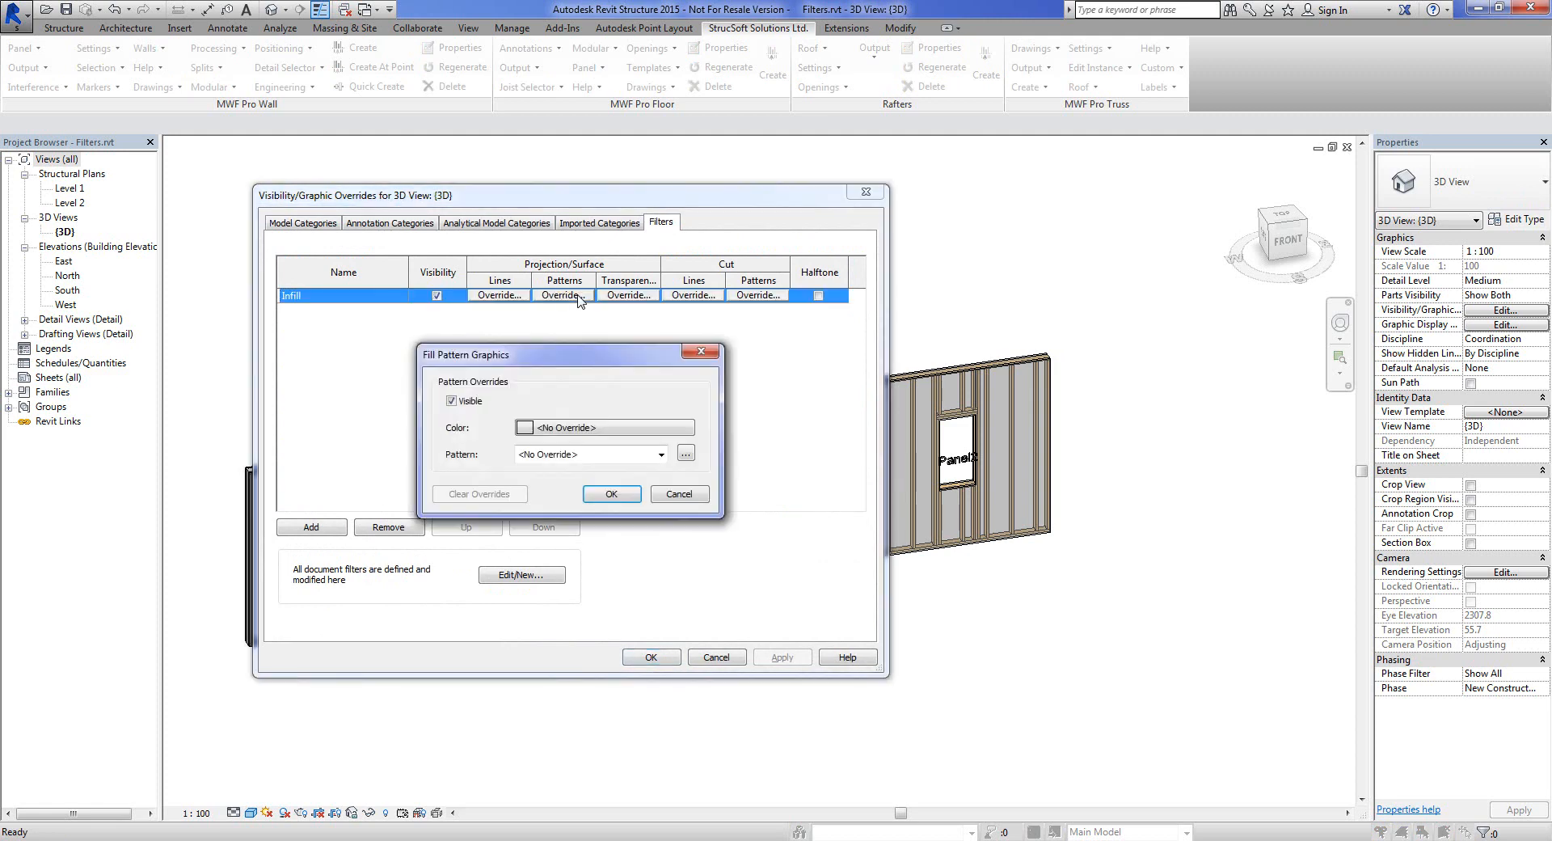
click(605, 428)
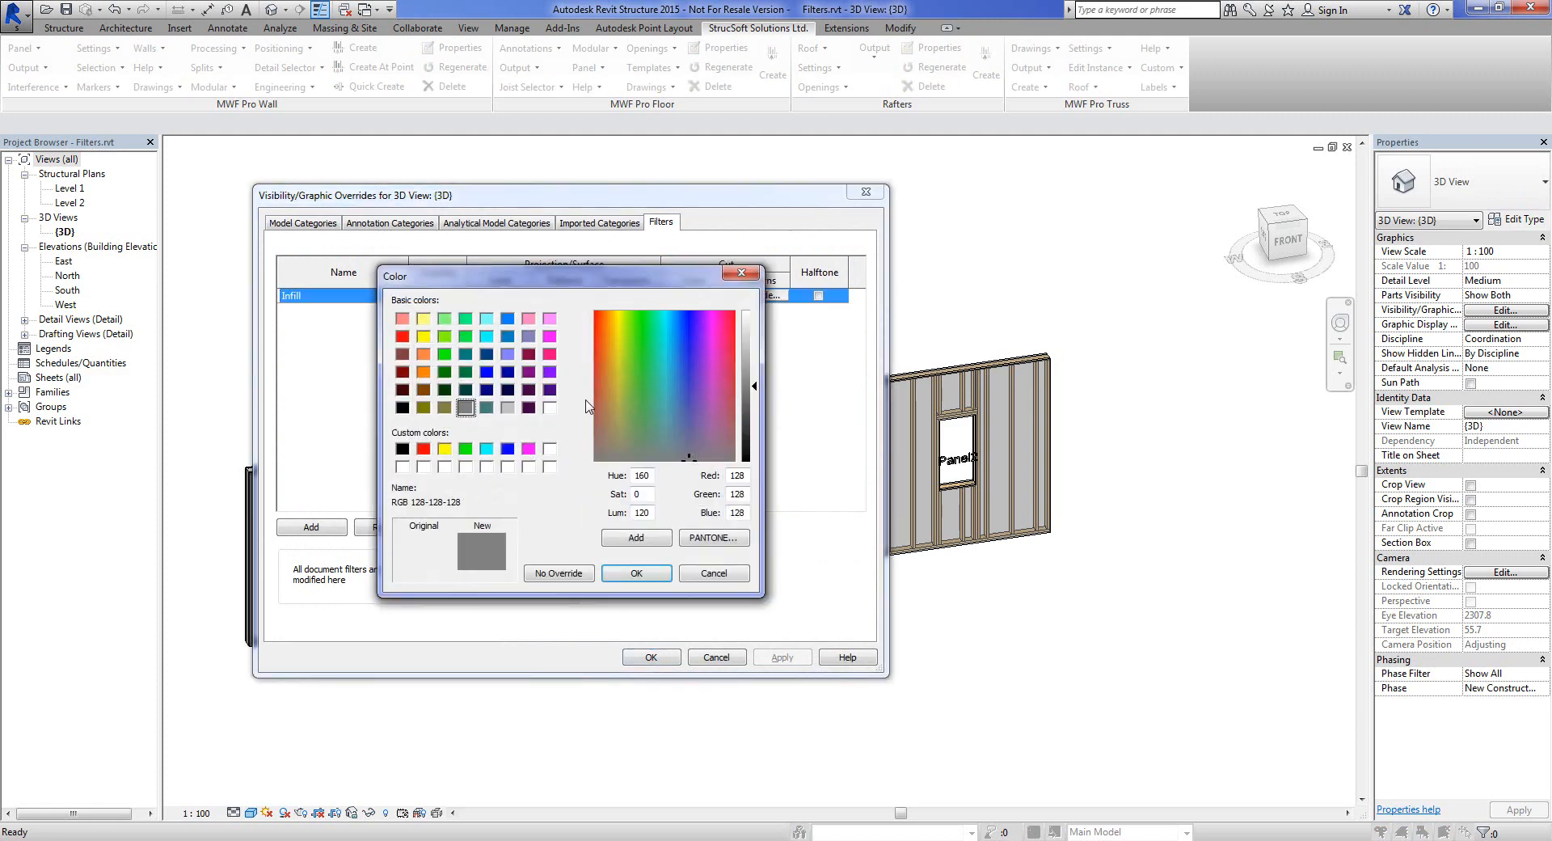
click(401, 373)
click(637, 572)
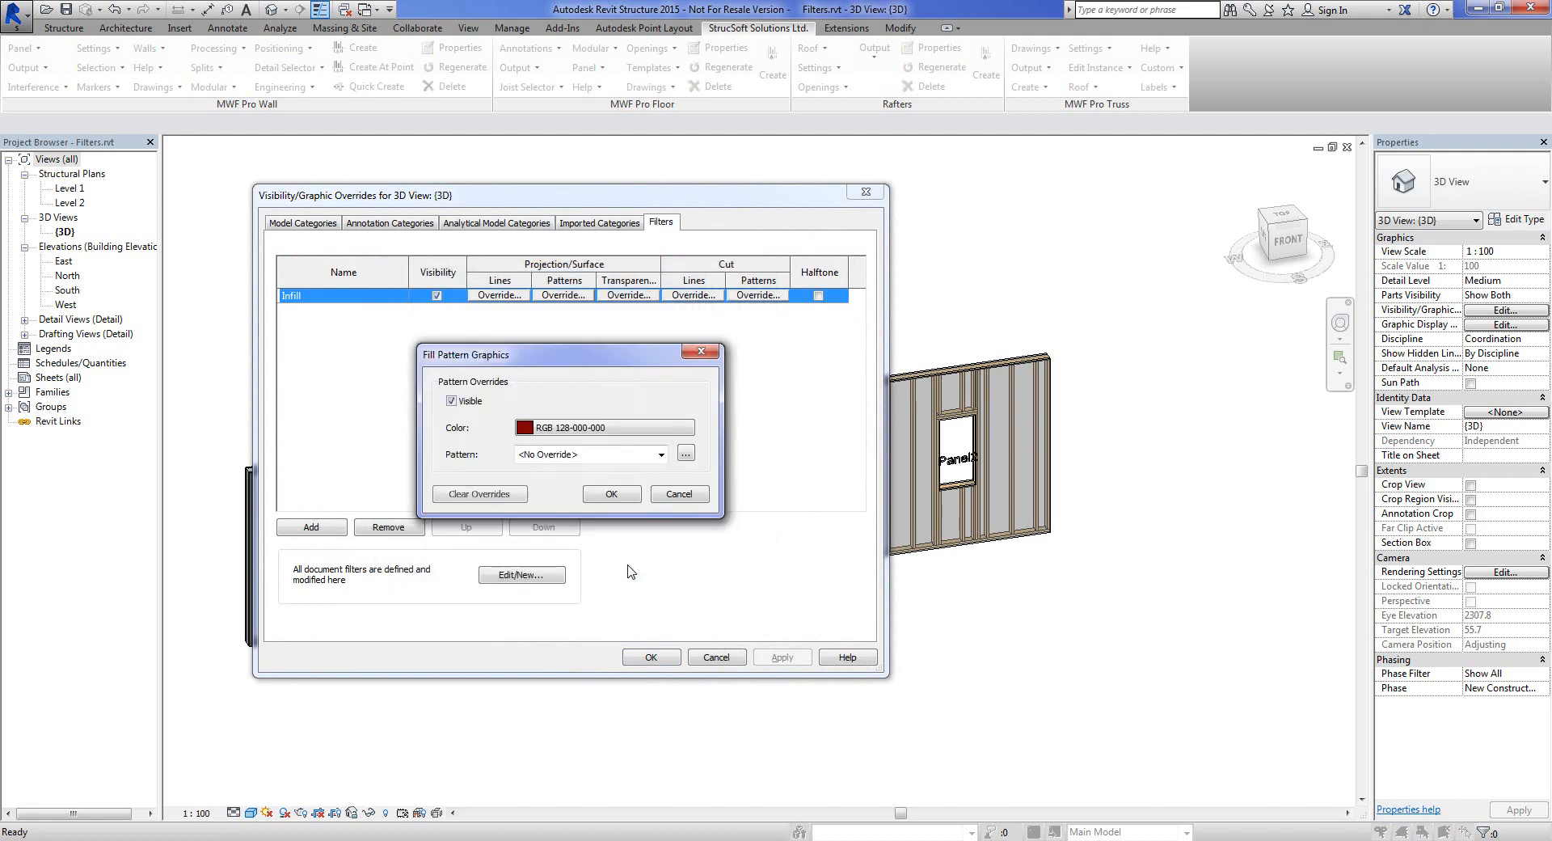
click(595, 455)
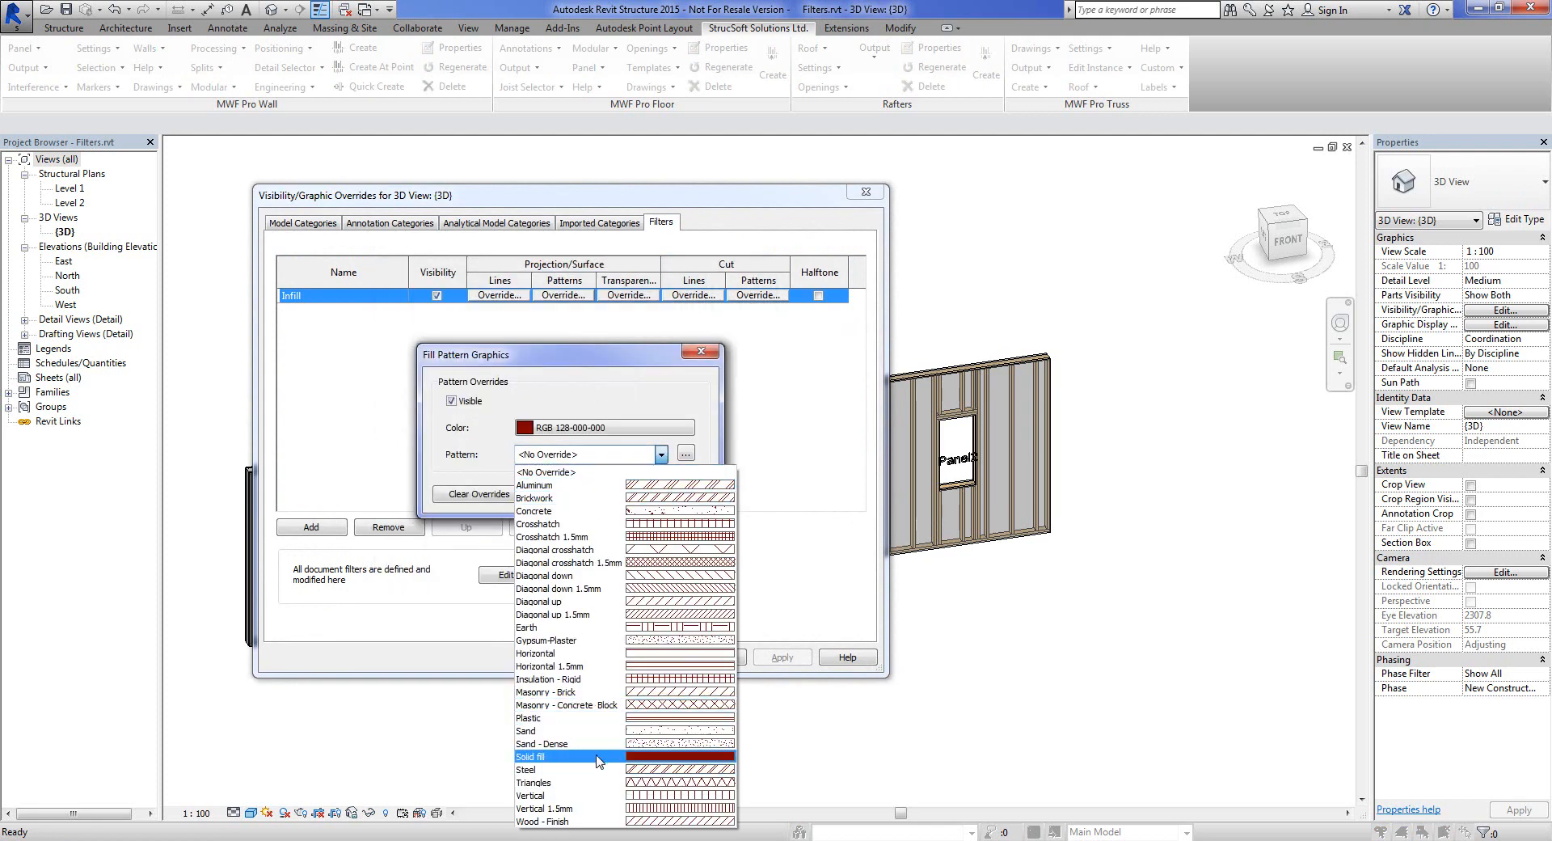
click(600, 756)
click(603, 494)
click(651, 656)
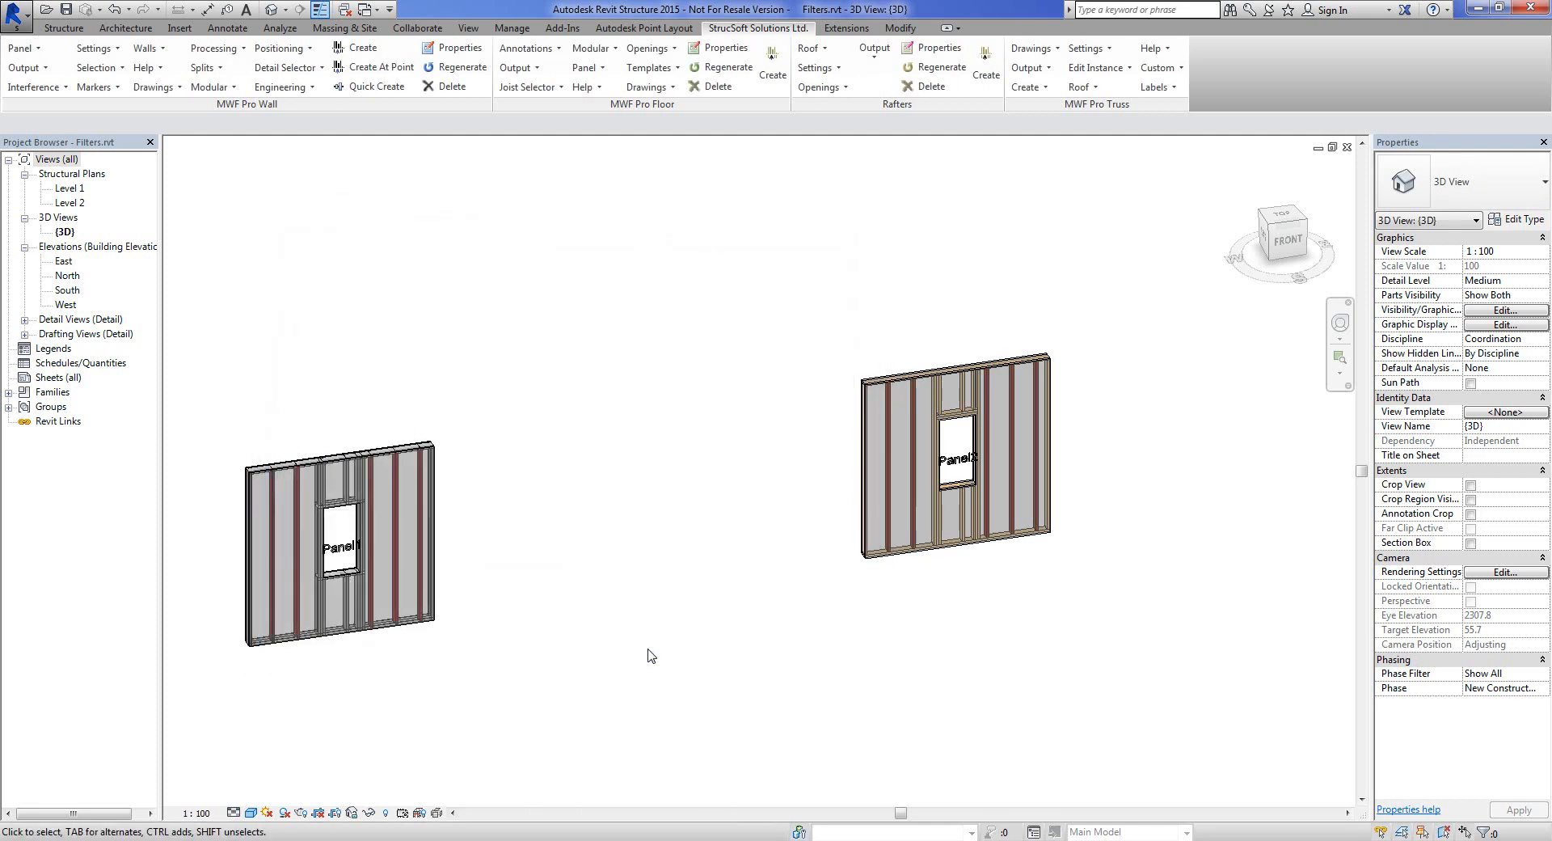
Check the filter overrides in the Filter View template and apply that template to the 3D view
mouse_move(949, 616)
shift+middle_down()
mouse_move(967, 590)
mouse_move(790, 627)
mouse_move(923, 595)
mouse_move(924, 614)
shift+middle_up()
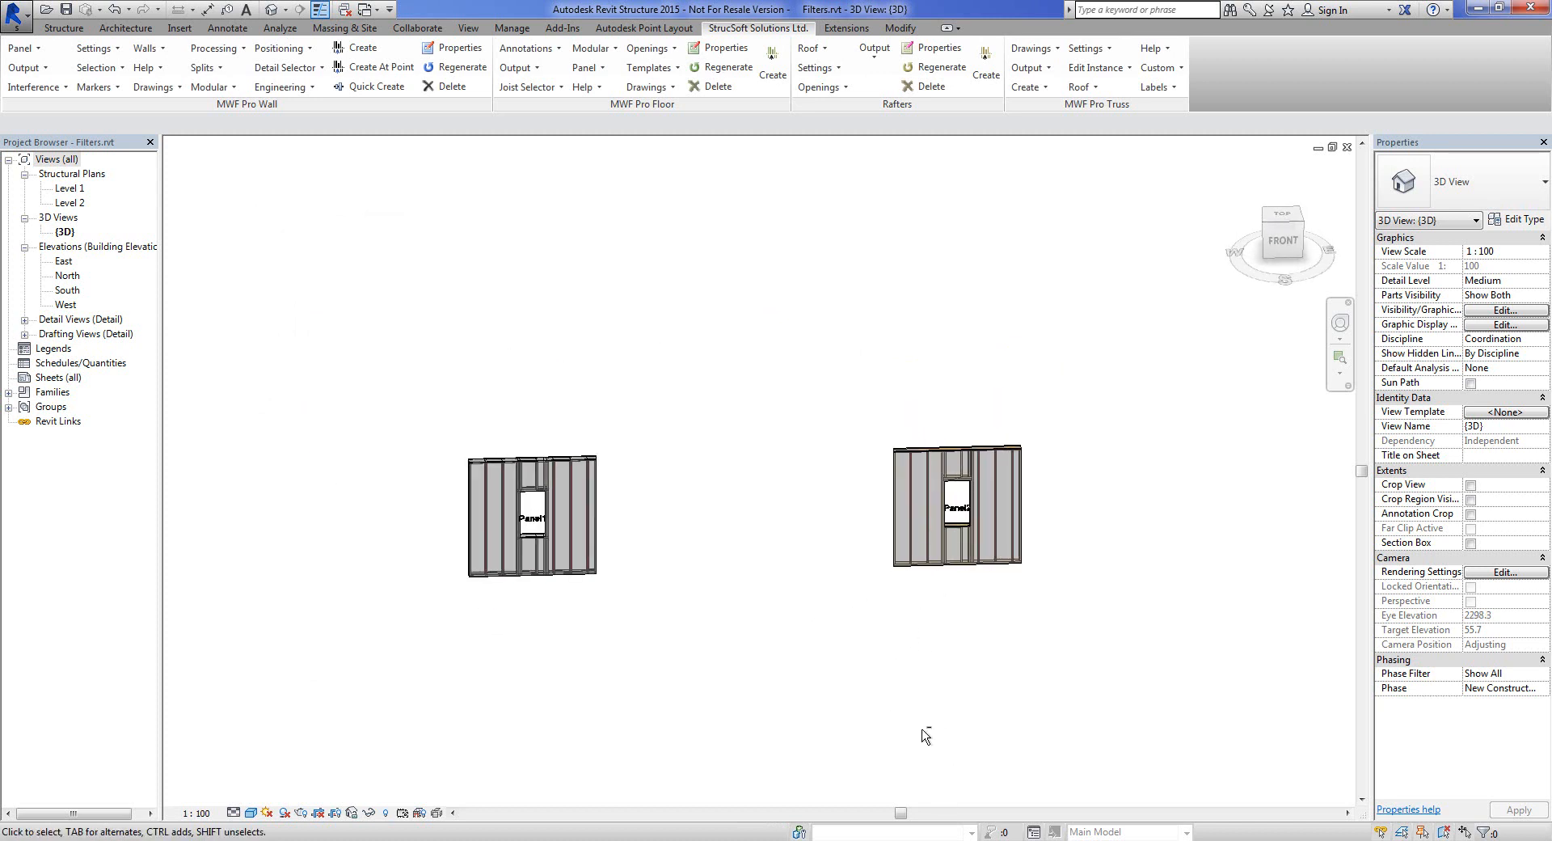
shift+middle_drag(926, 735, 793, 783)
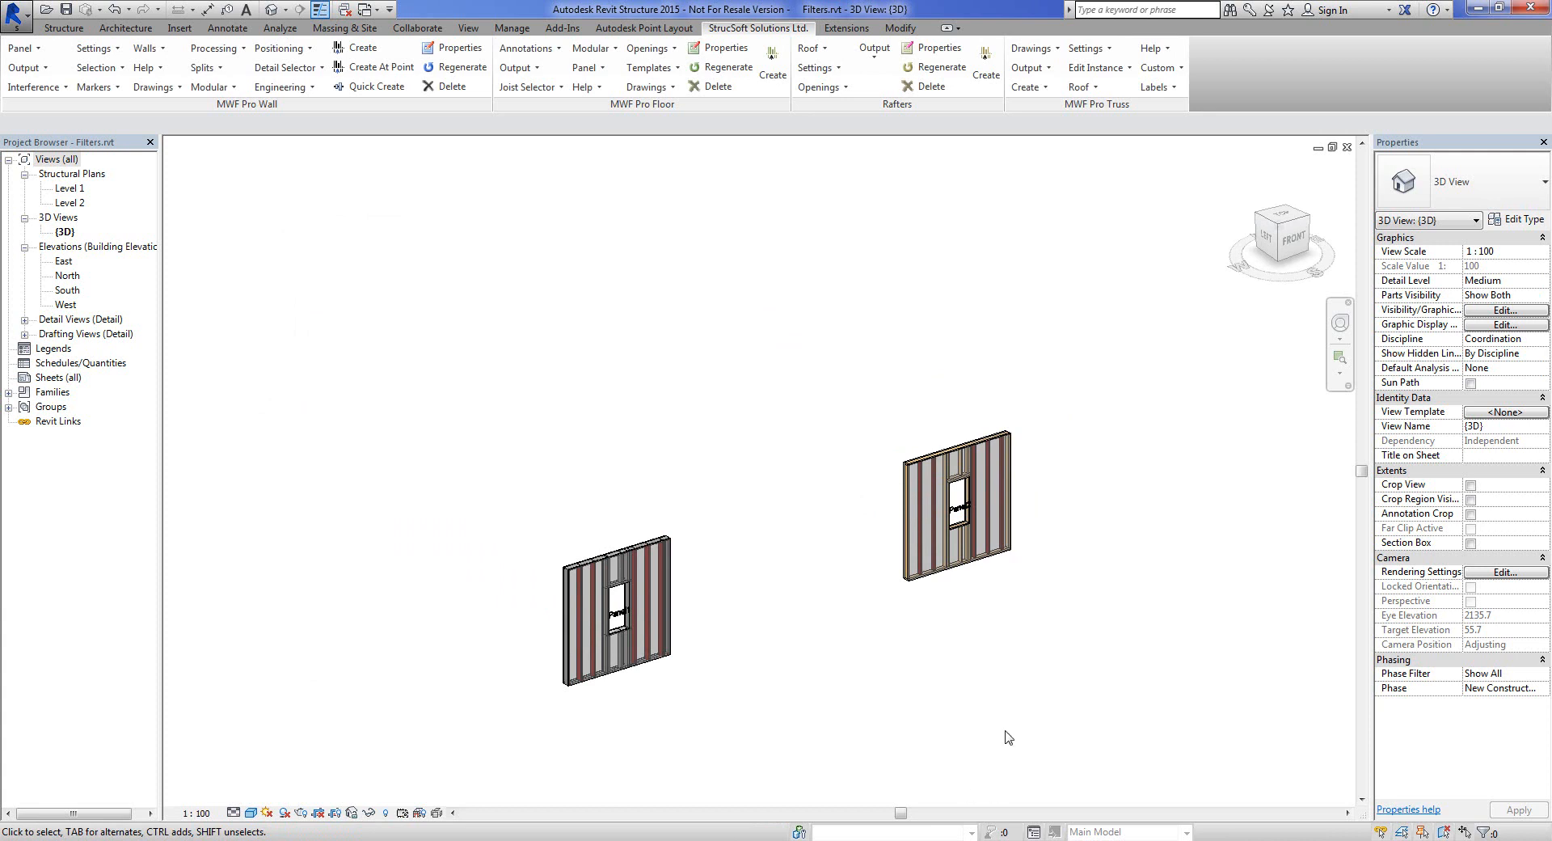
scroll(946, 477, up, 1)
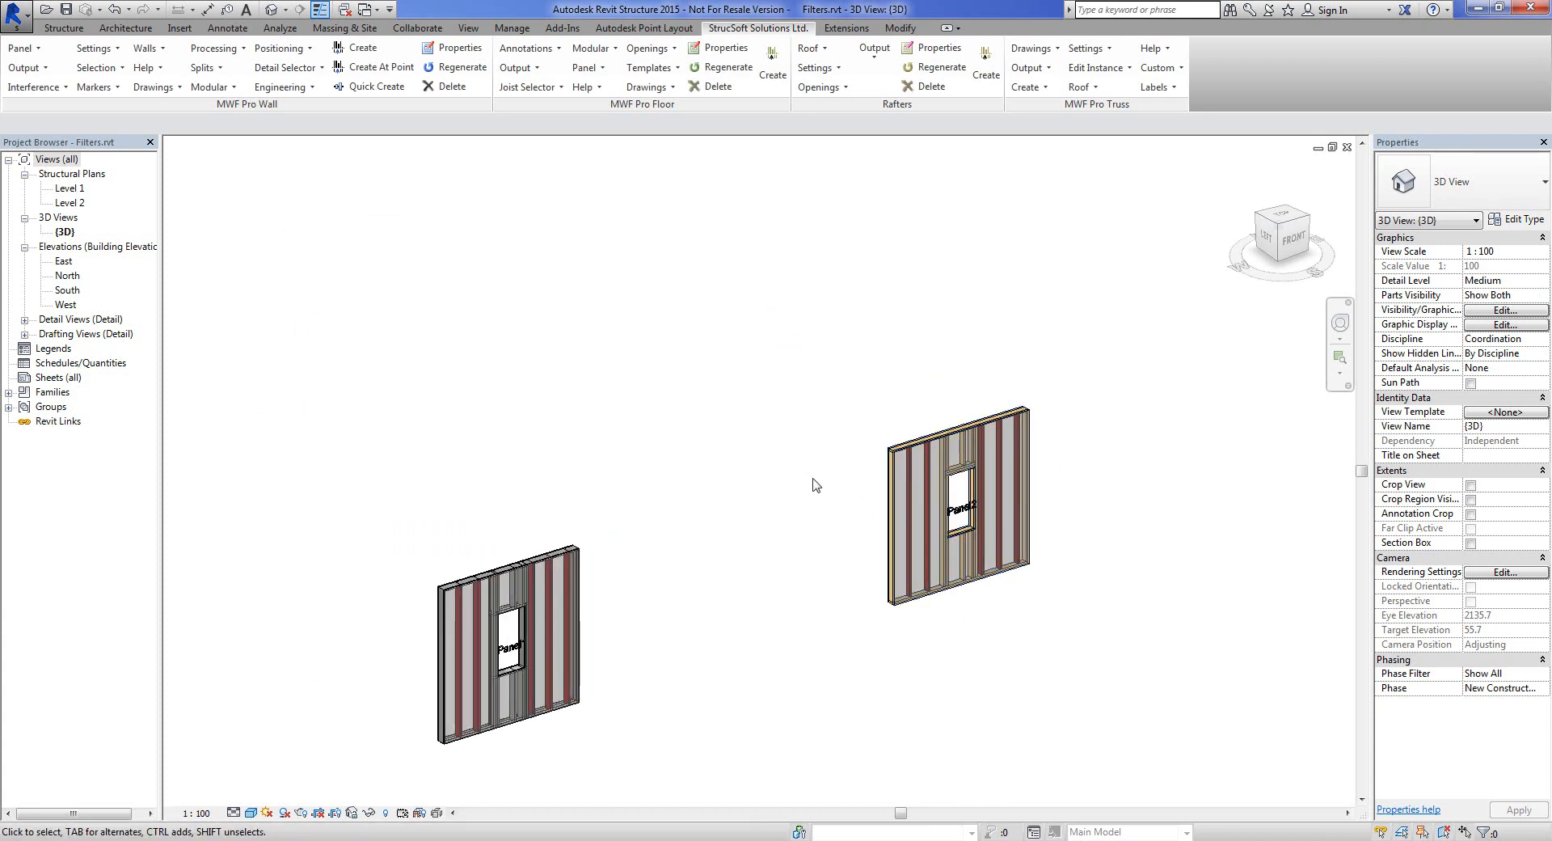
middle_drag(982, 692, 908, 634)
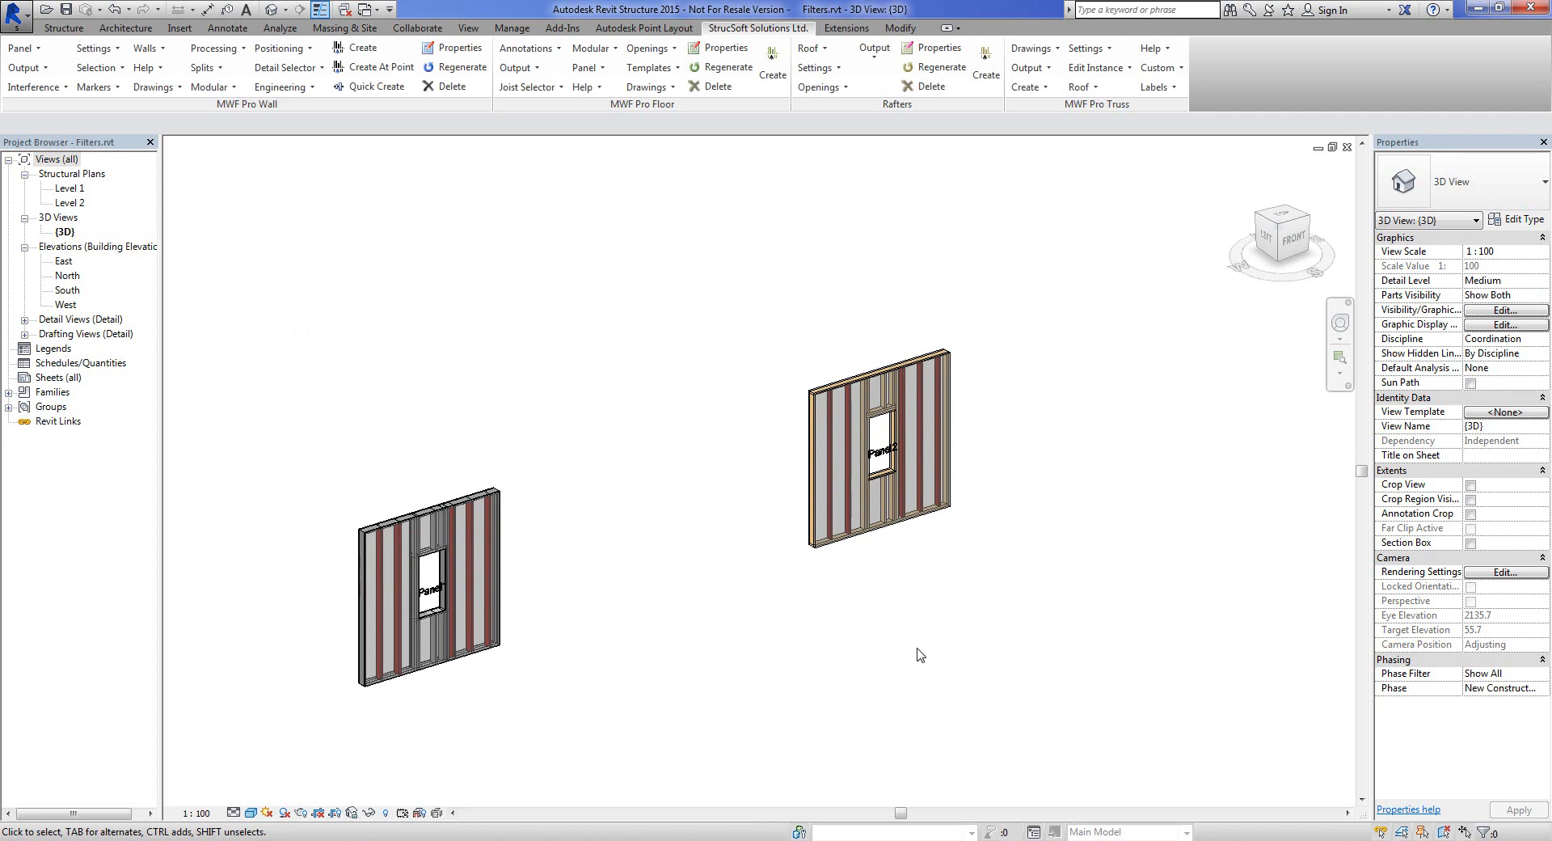
click(1505, 412)
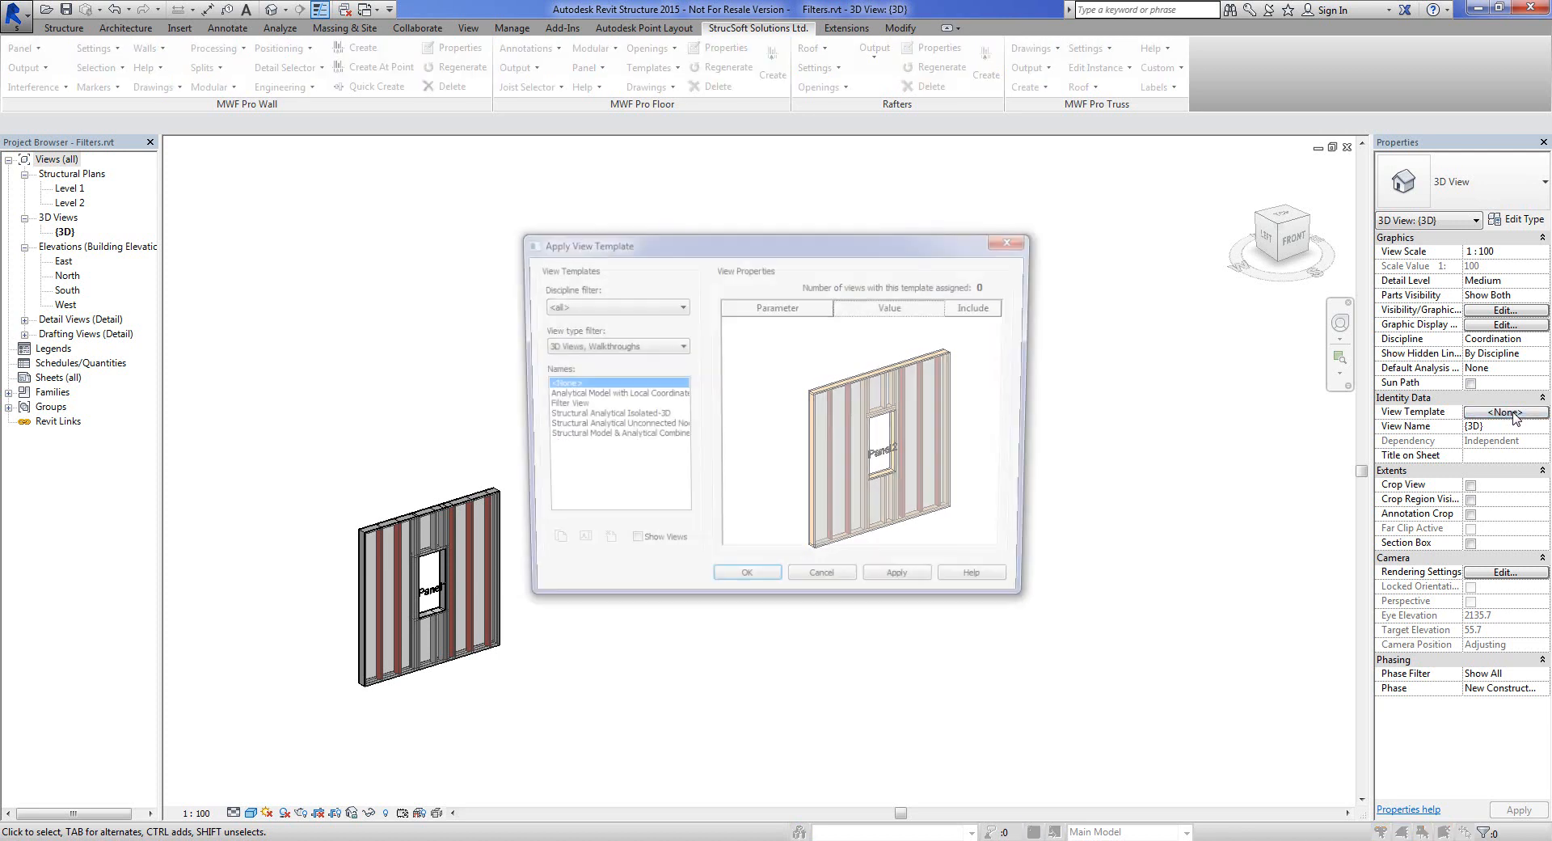
click(579, 405)
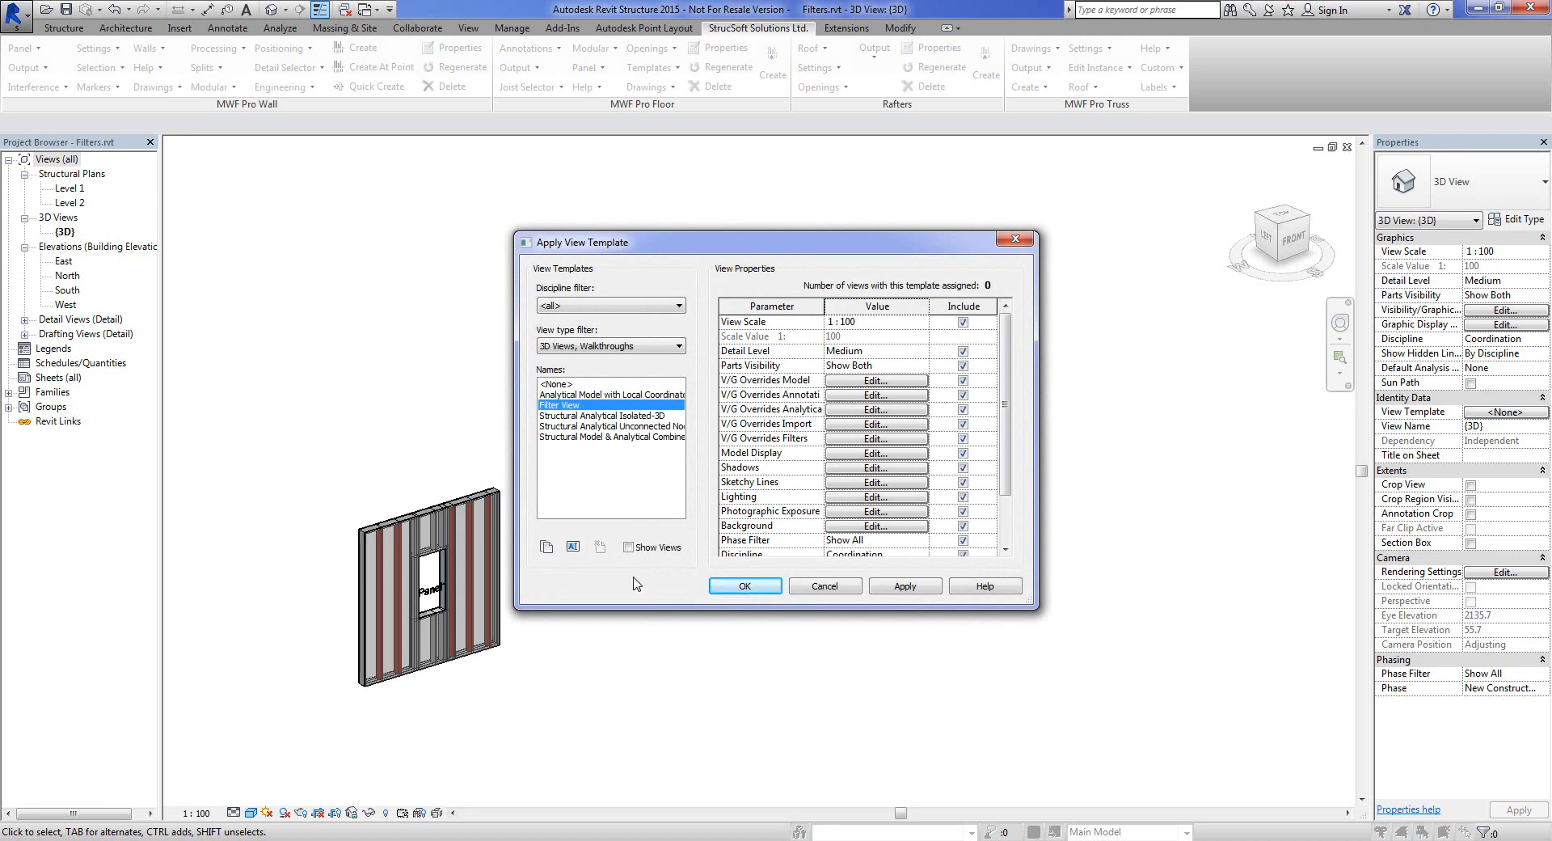
click(877, 439)
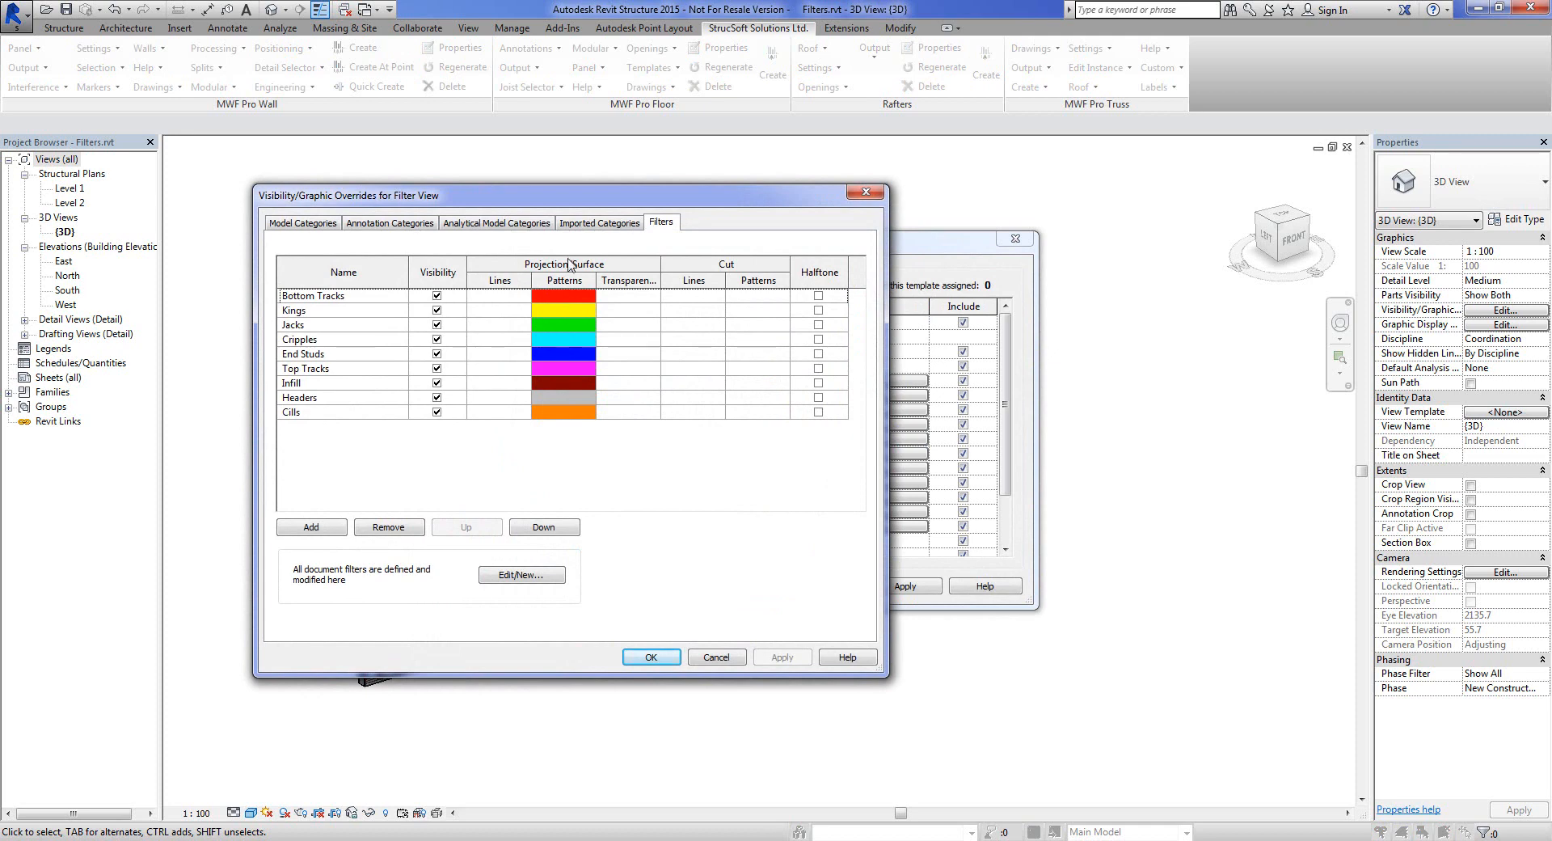
click(644, 657)
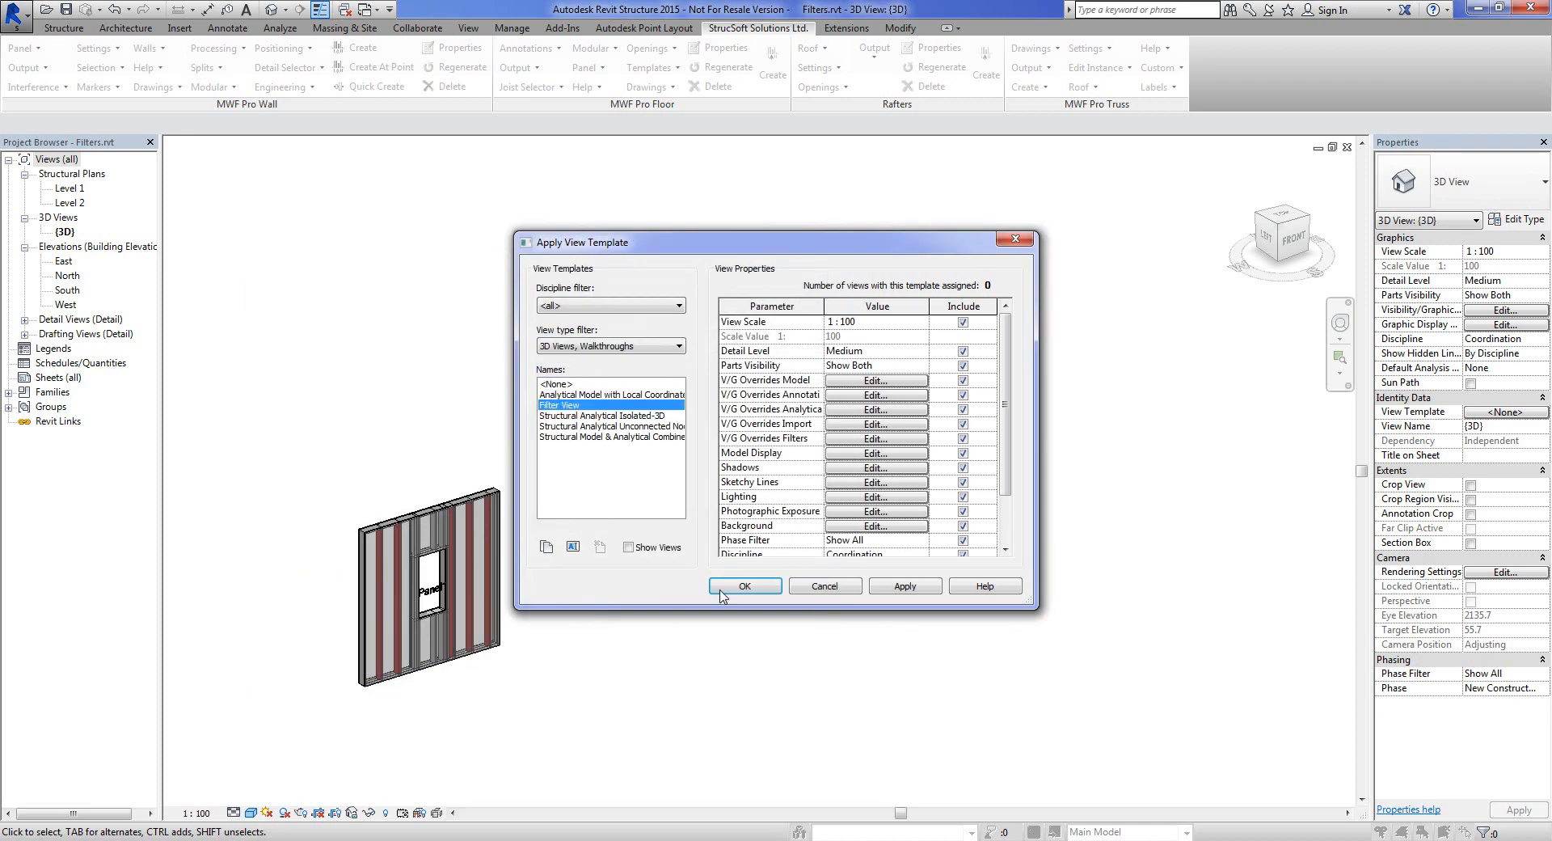
click(722, 594)
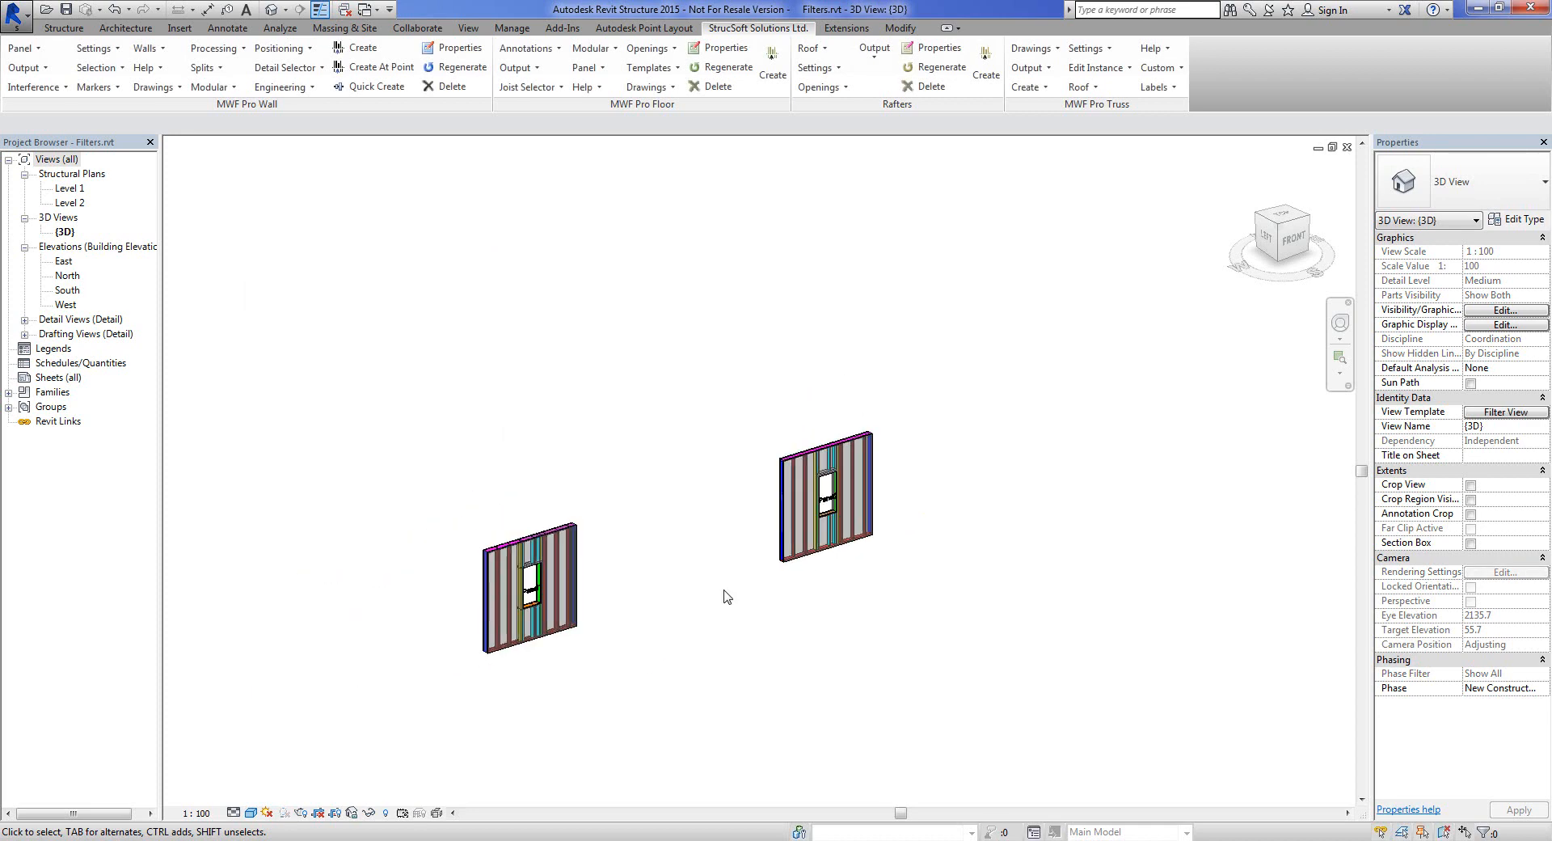
Turn off the visibility of the Infill filter in the Filter View template and apply the template
shift+middle_drag(687, 611, 860, 617)
scroll(858, 528, up, 3)
scroll(891, 608, down, 3)
scroll(1052, 647, up, 3)
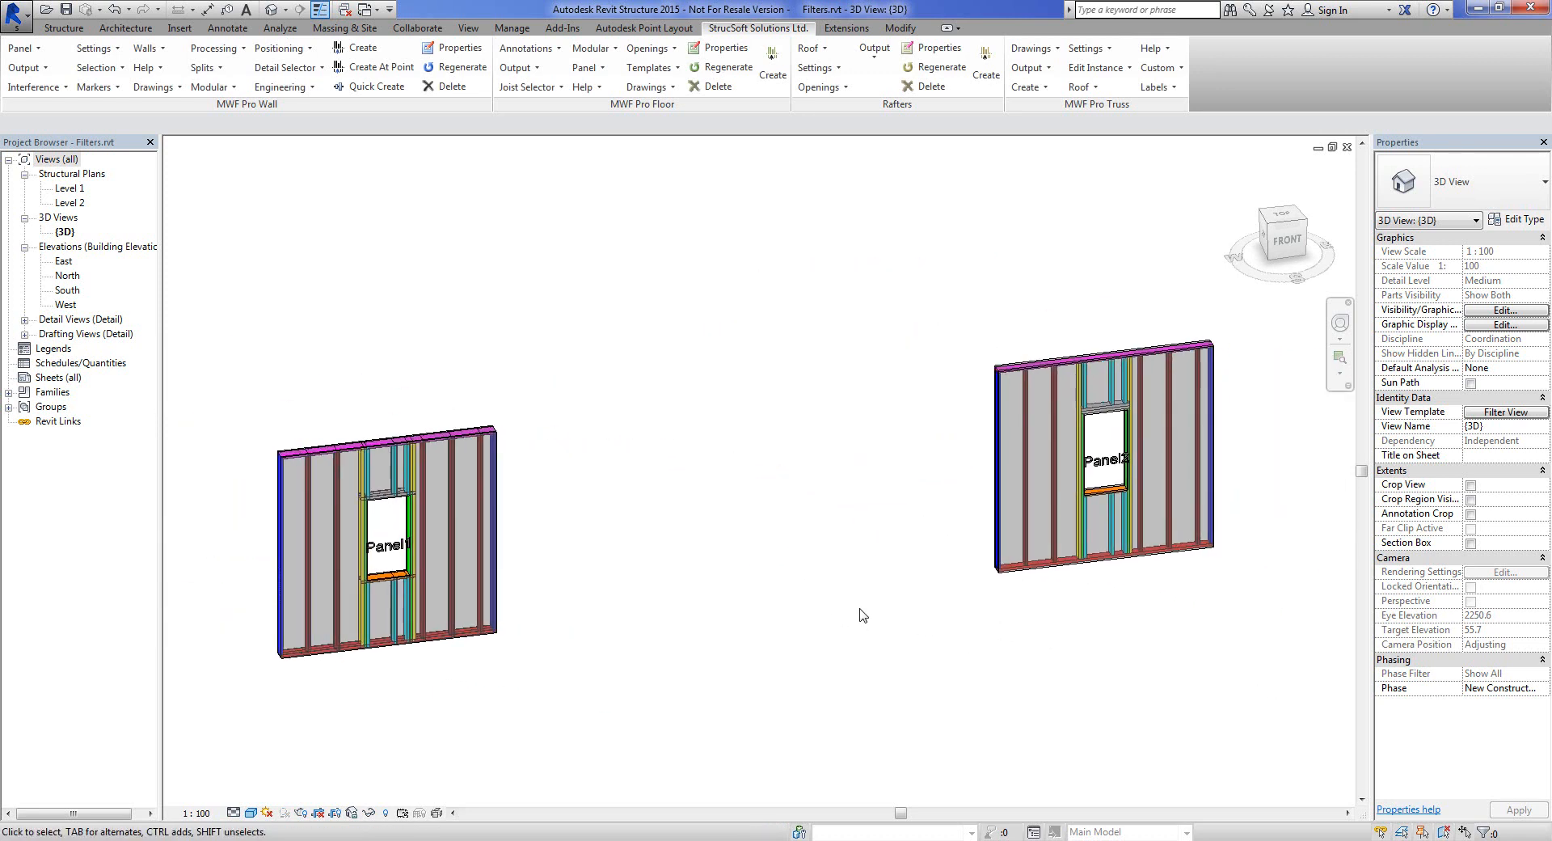
click(1498, 413)
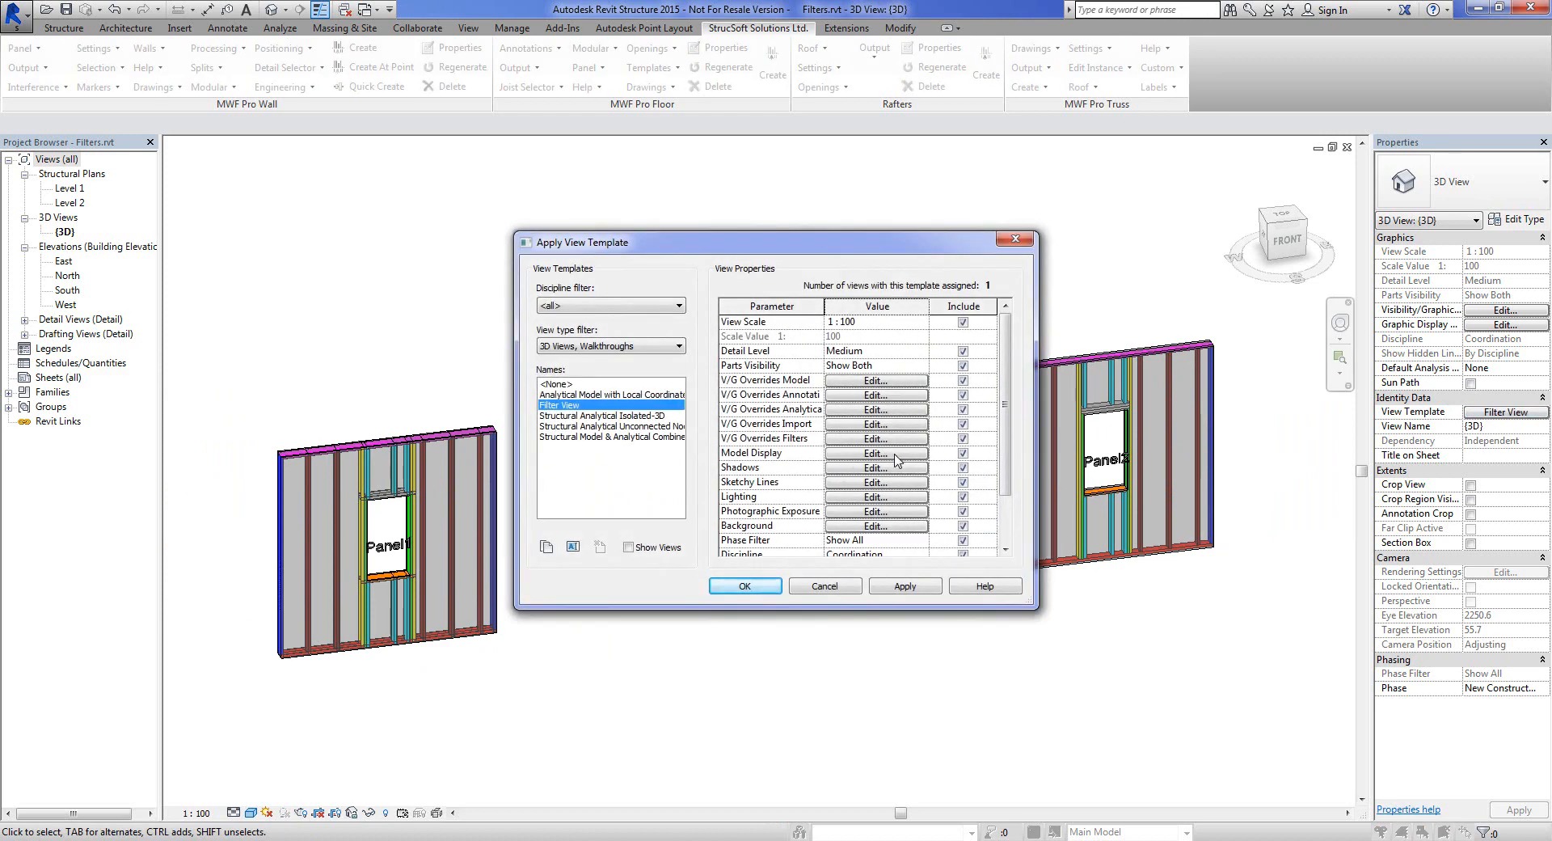
click(897, 439)
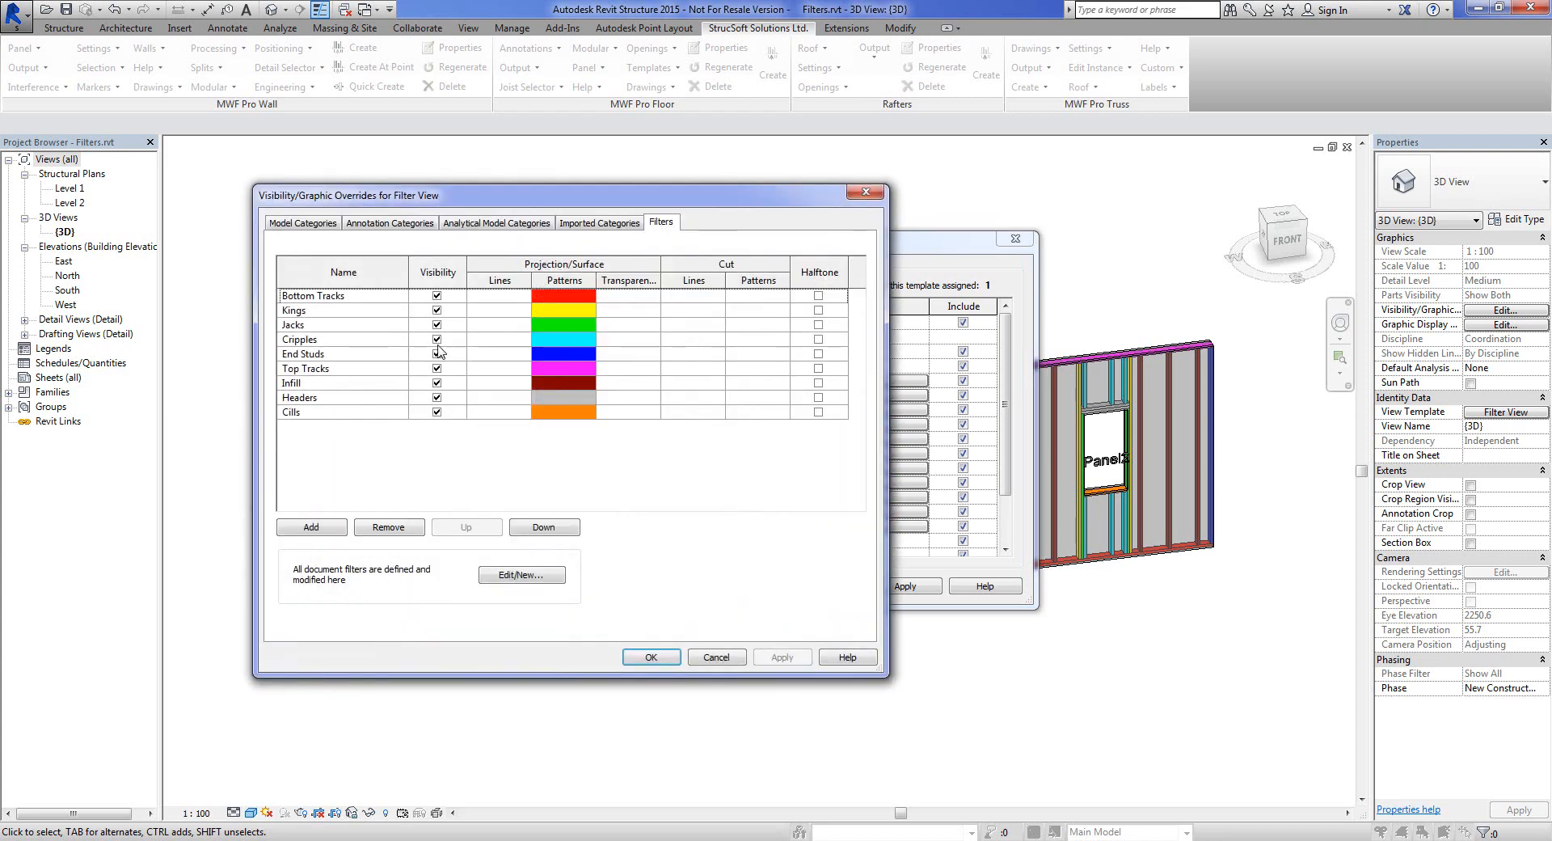
click(436, 383)
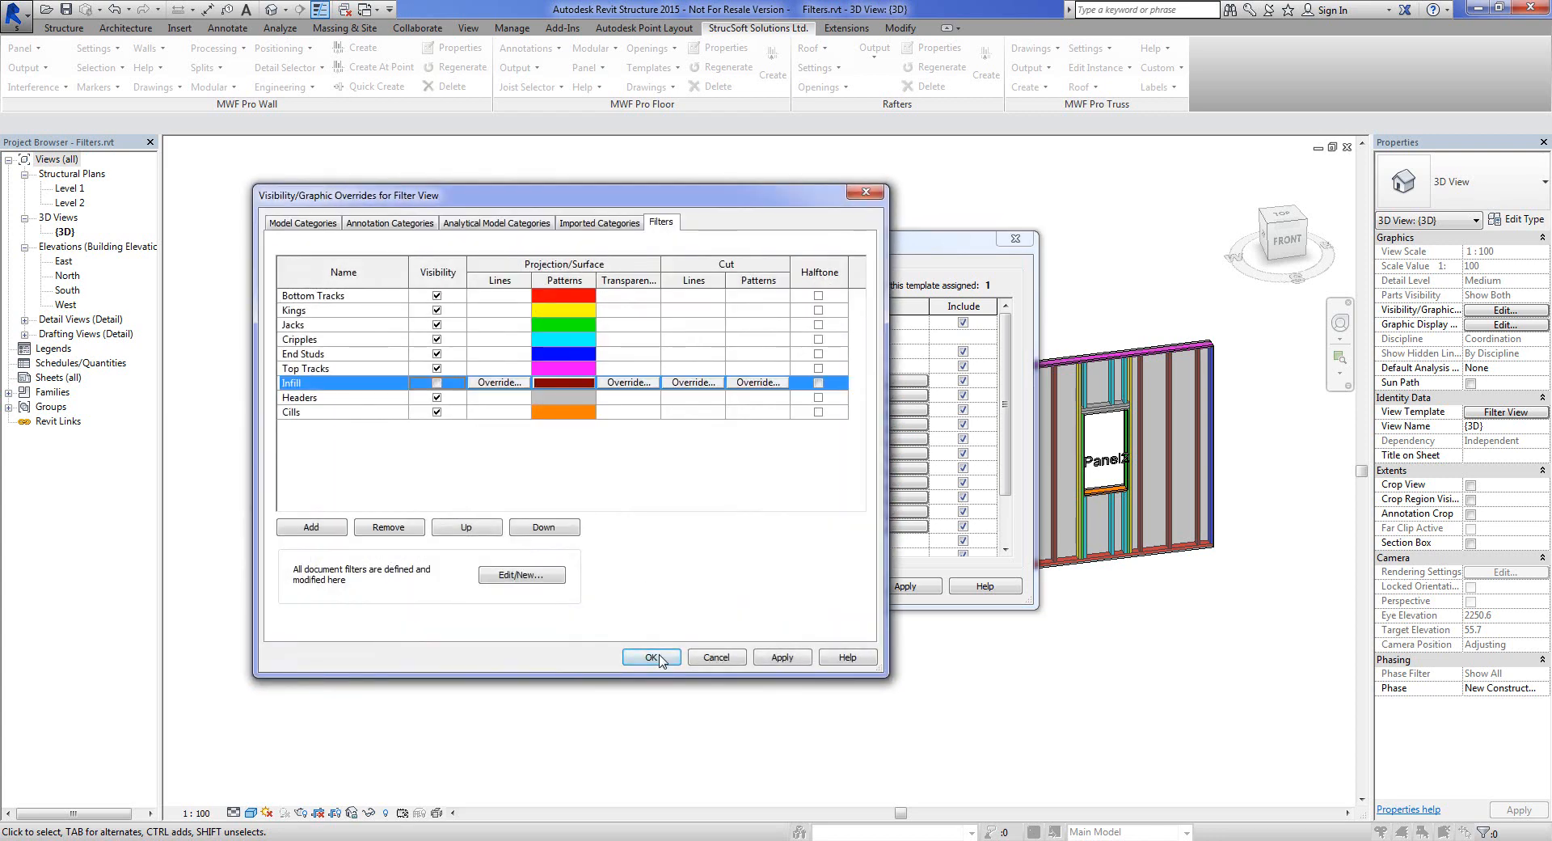
click(652, 657)
click(746, 587)
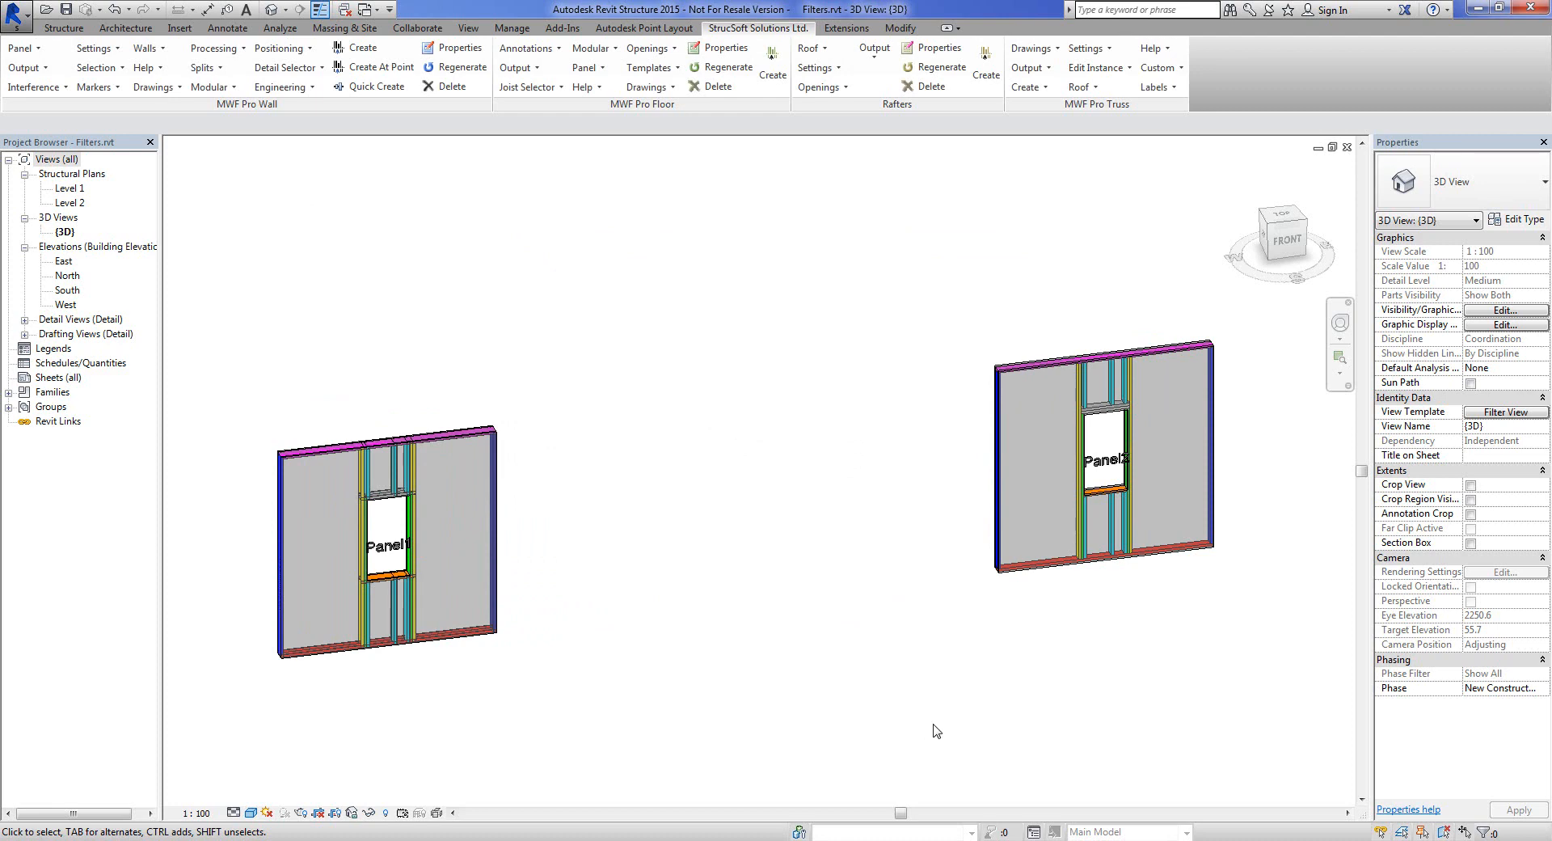
Turn off the visibility of the Cripples filter in the Filter View template and accept the template
scroll(935, 729, down, 2)
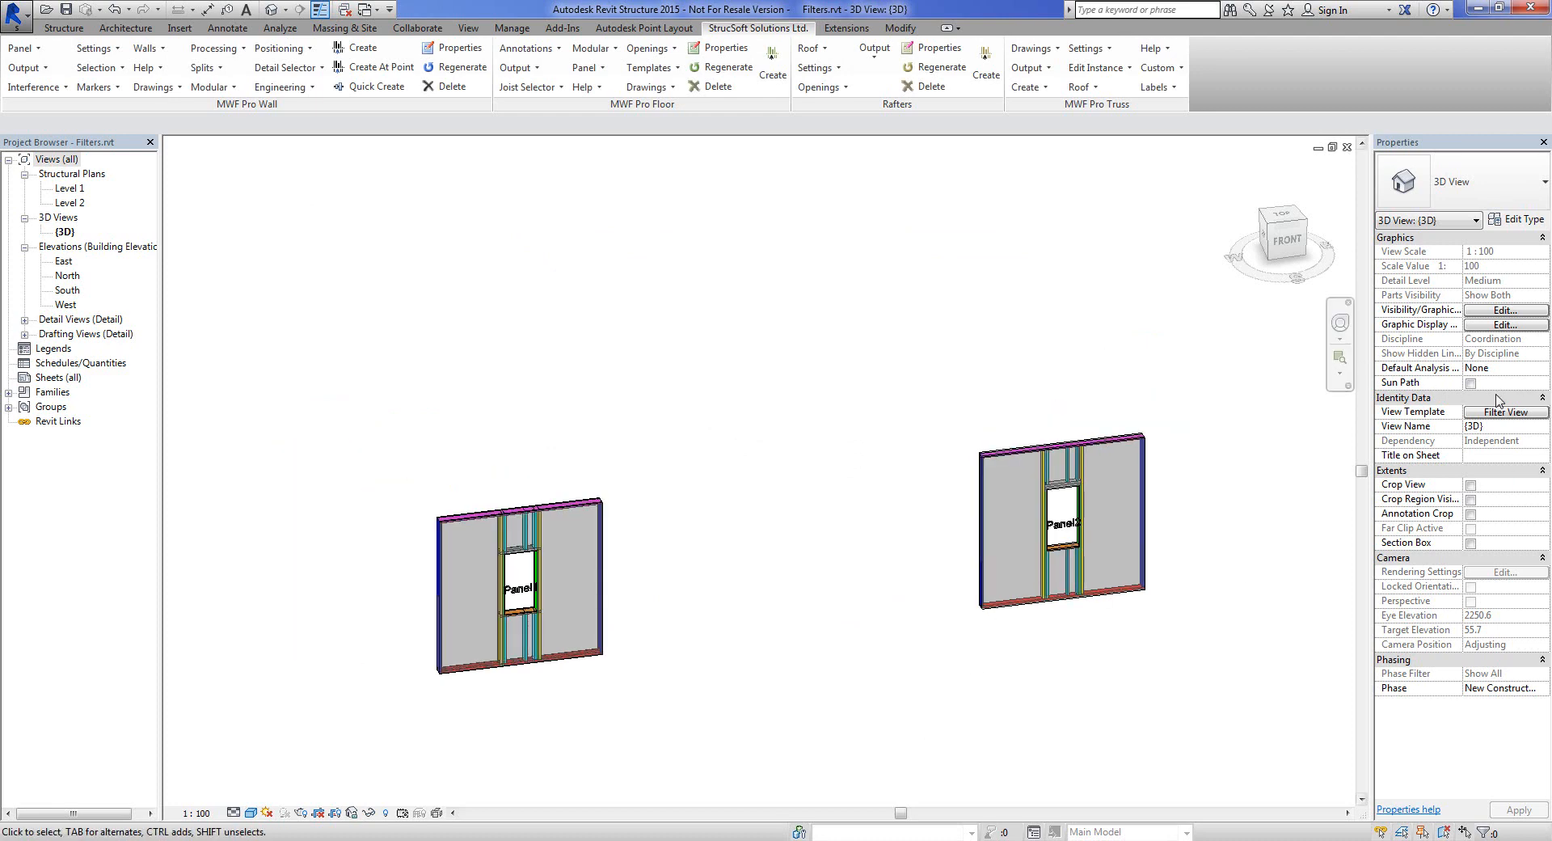
click(1516, 414)
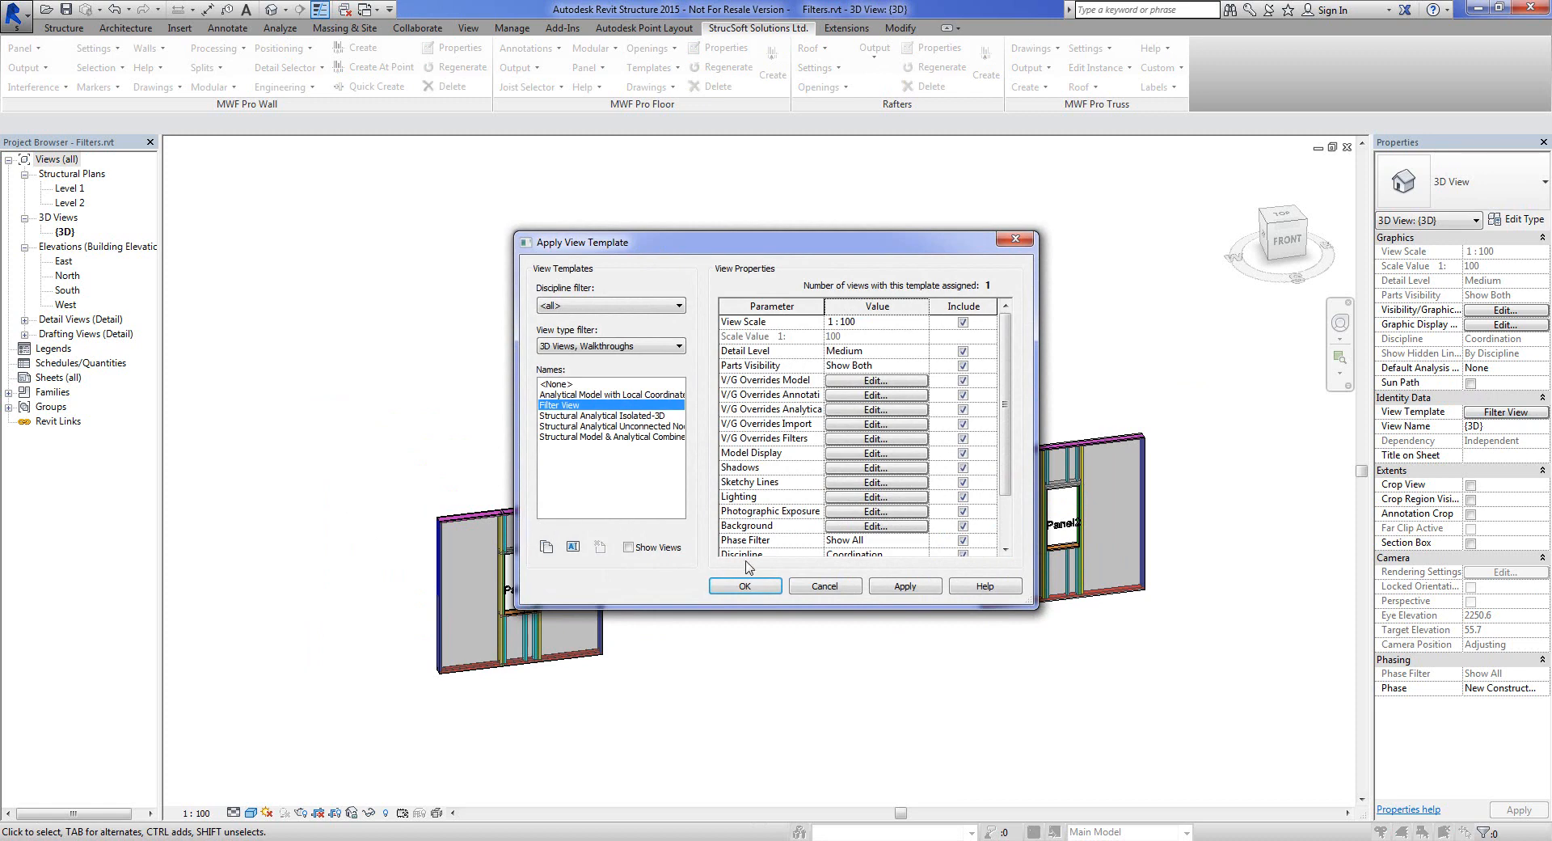
click(876, 438)
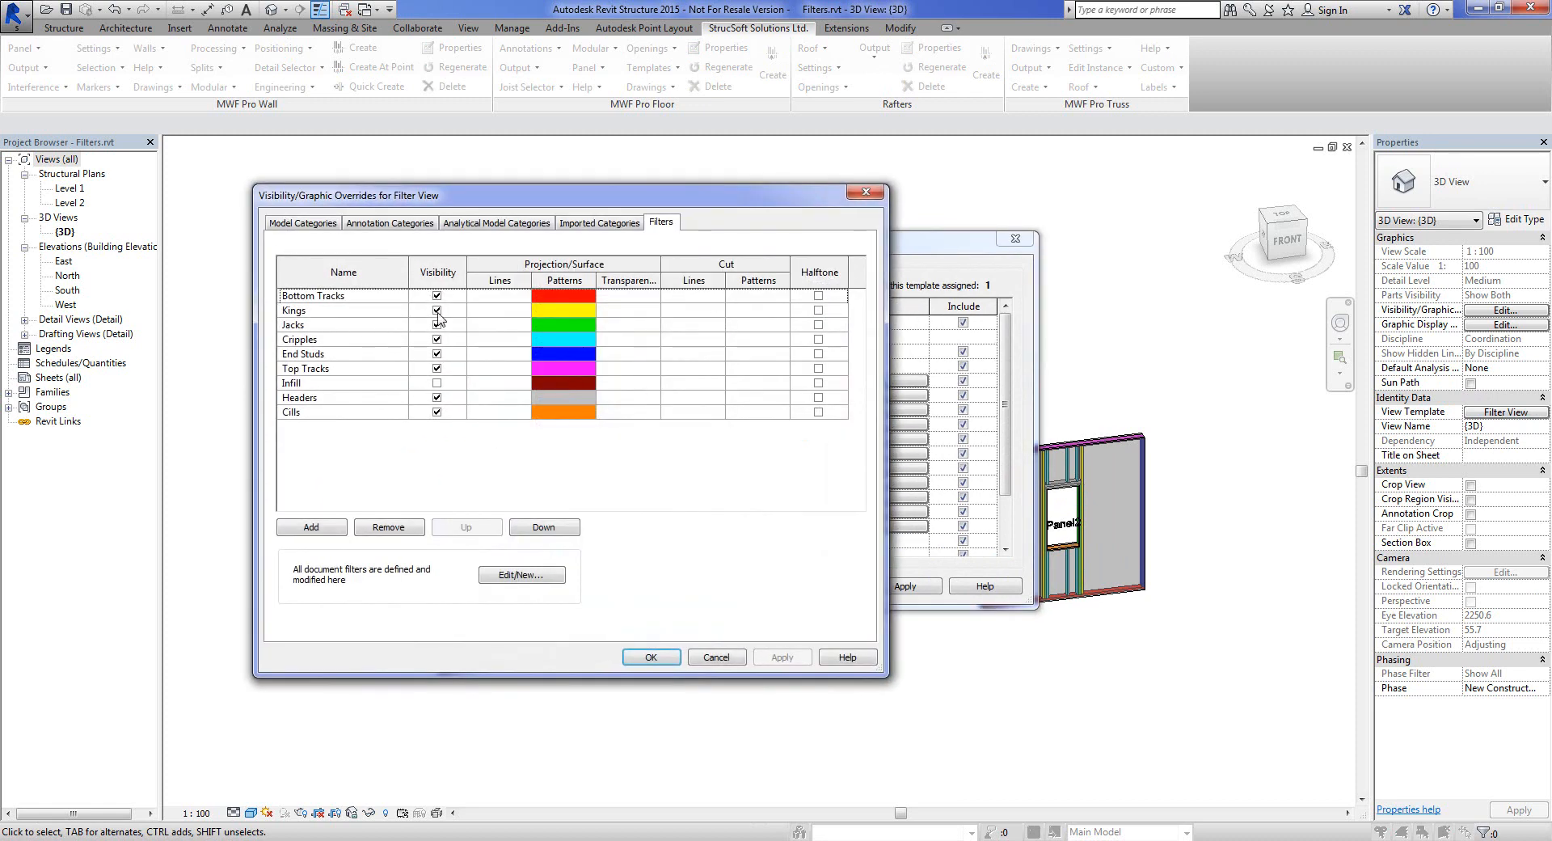
click(437, 340)
click(650, 657)
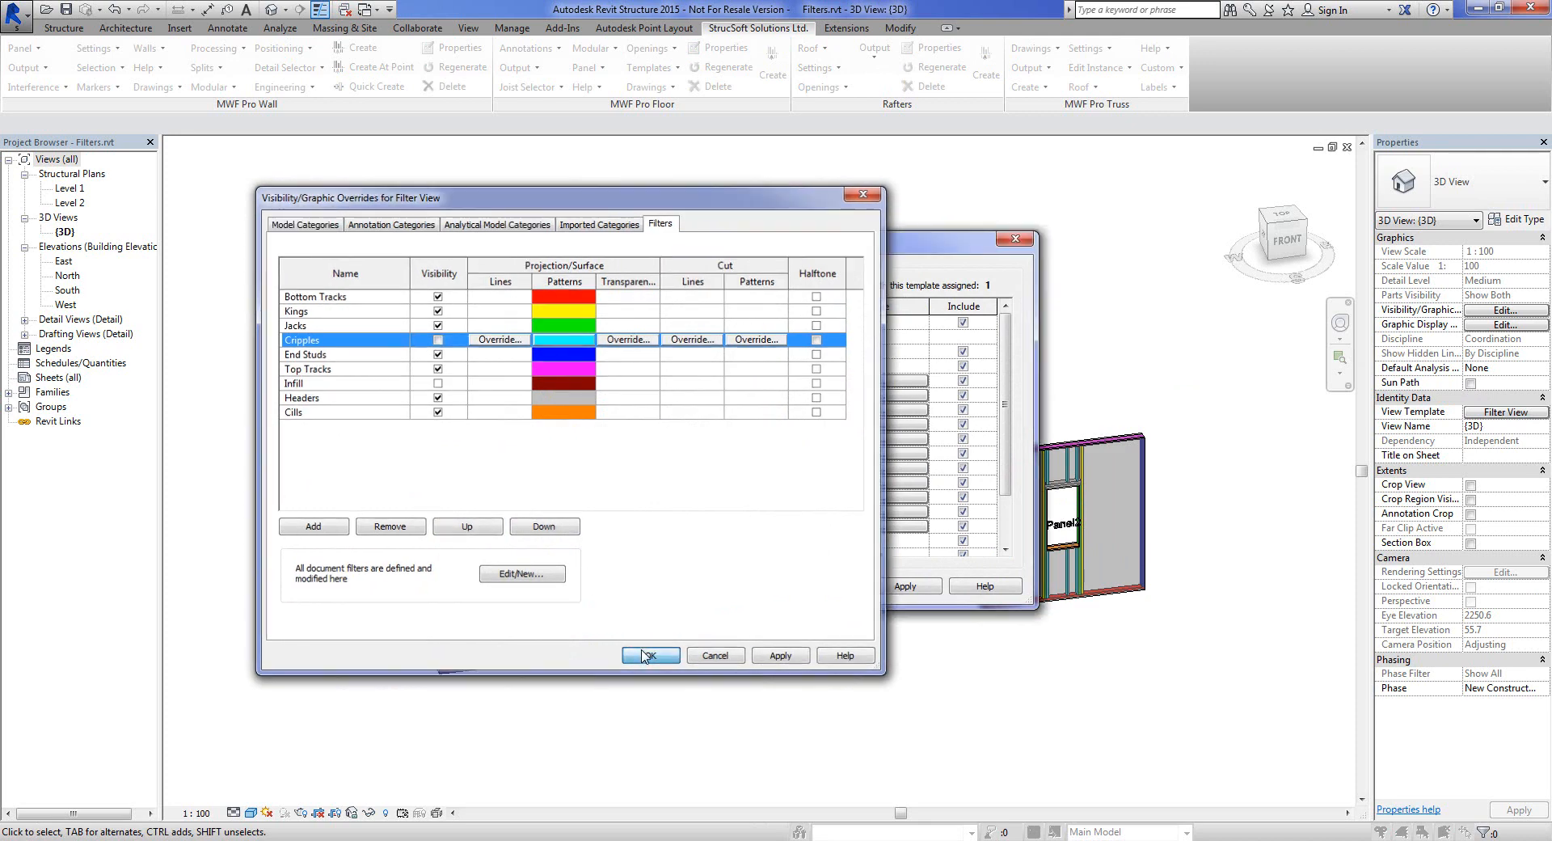
click(746, 587)
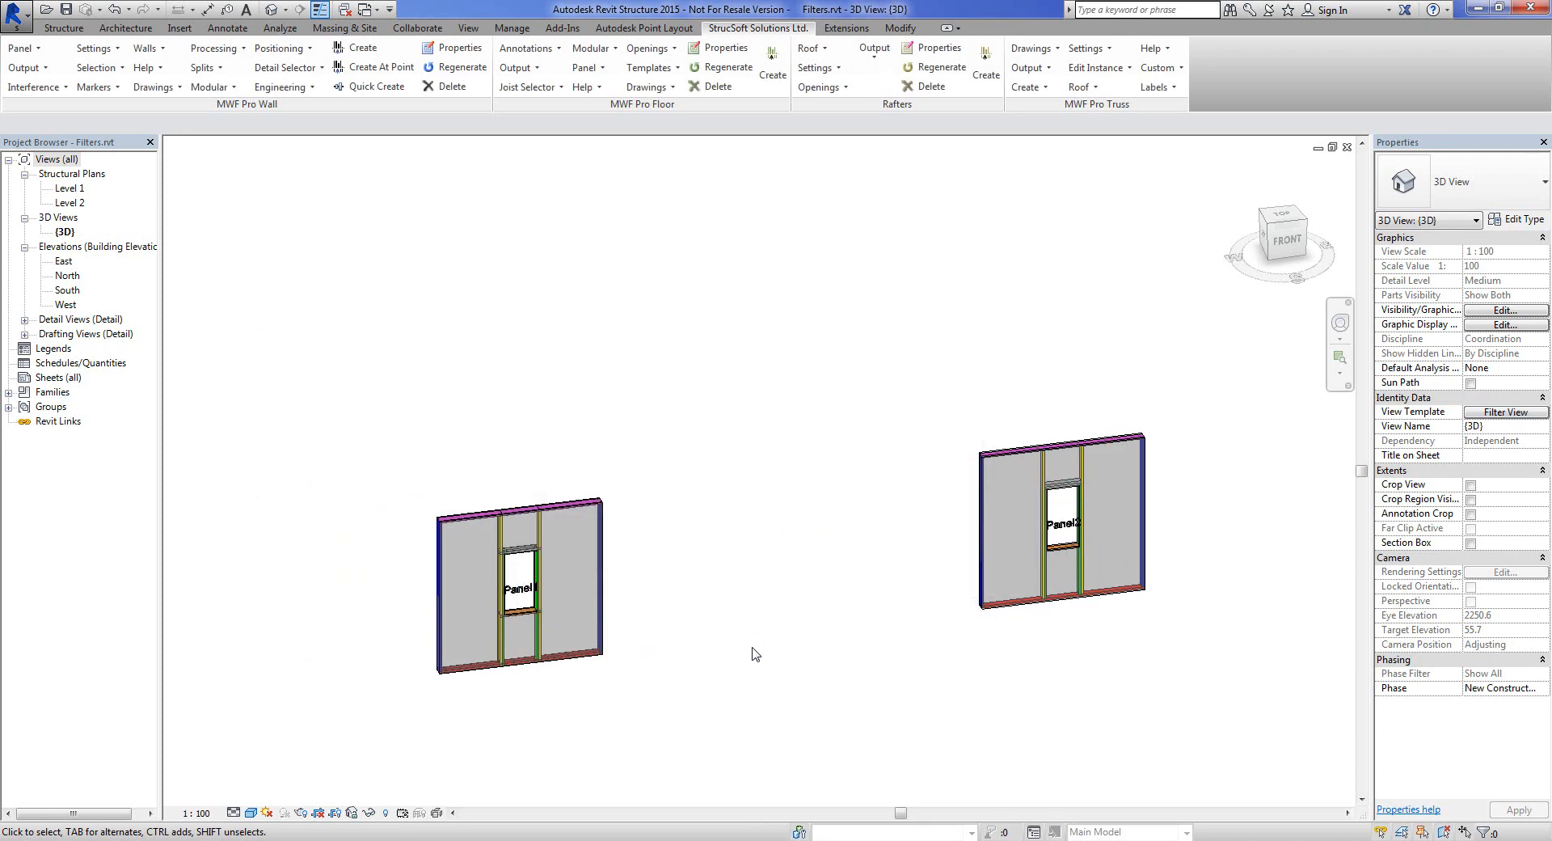
Select both wall panels and open the MWF - Custom Wall Panel drawing option file for editing
shift+middle_drag(884, 626, 922, 669)
scroll(808, 499, down, 3)
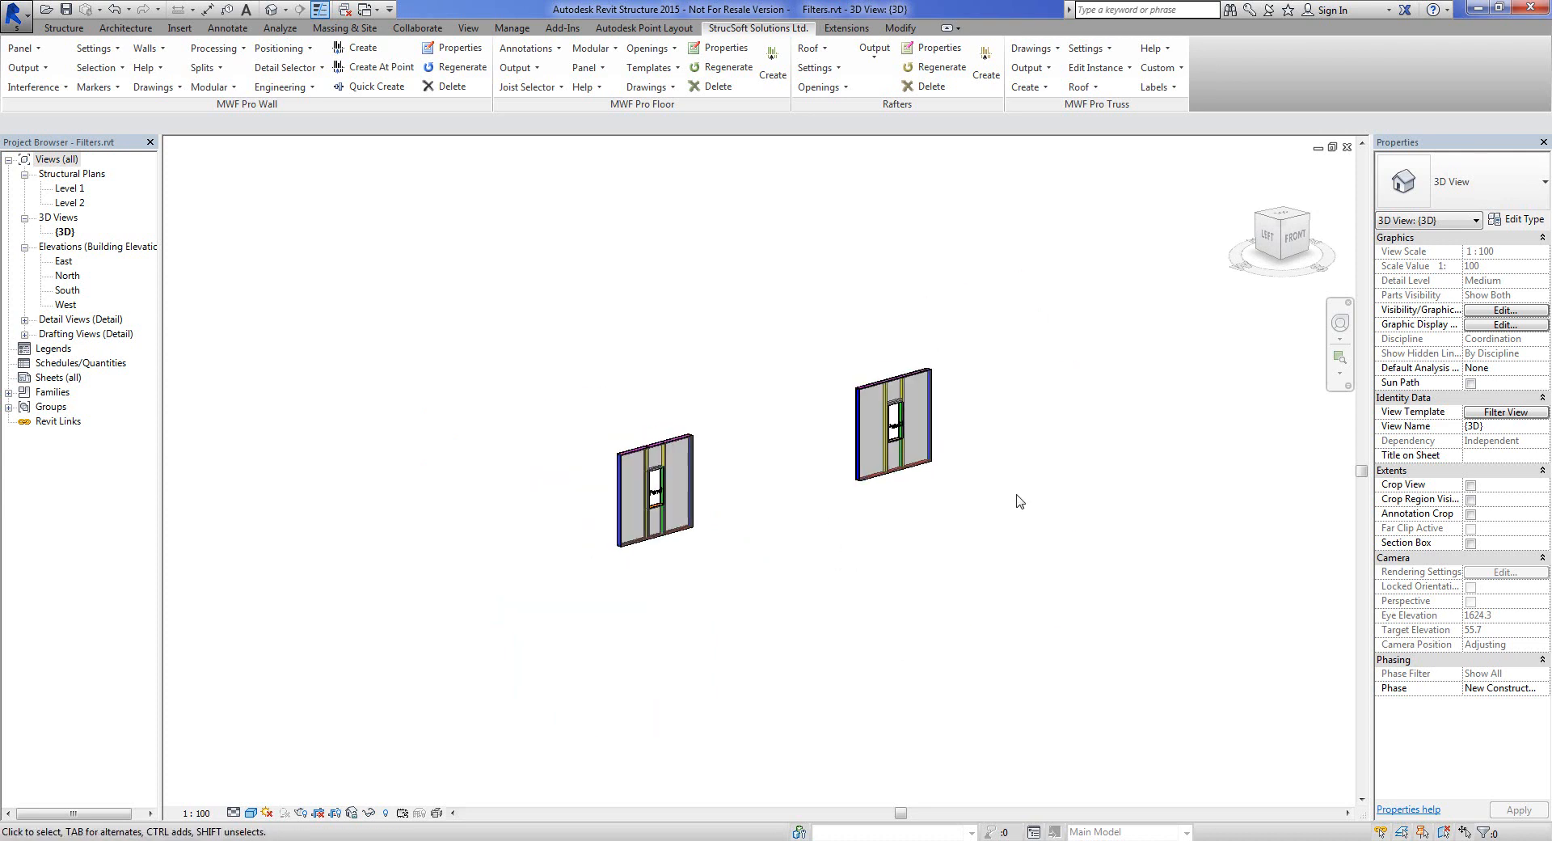
shift+middle_drag(1017, 500, 905, 527)
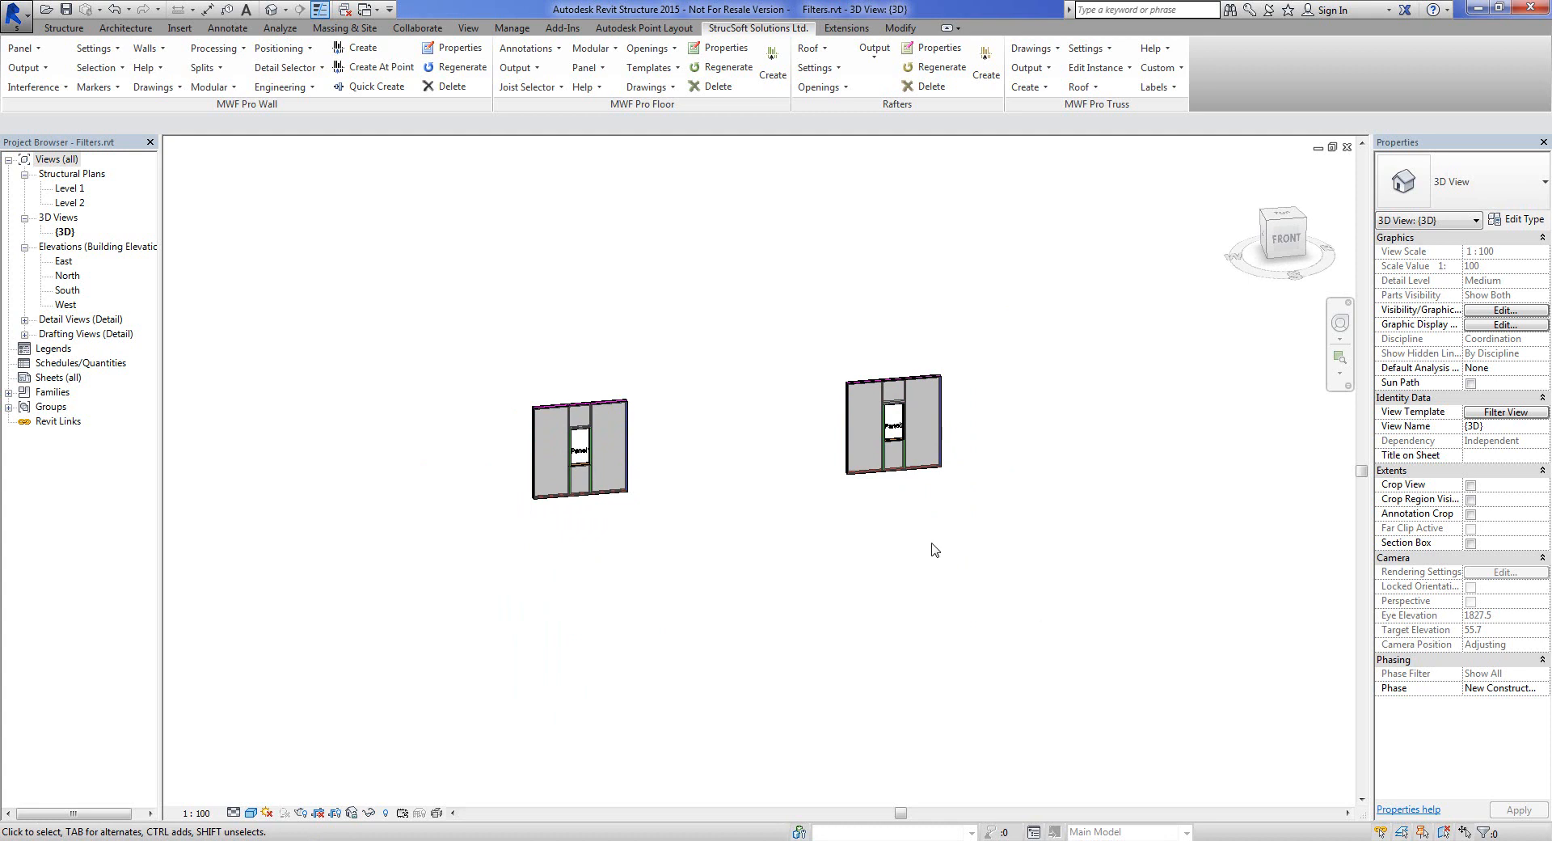
drag(962, 557, 477, 315)
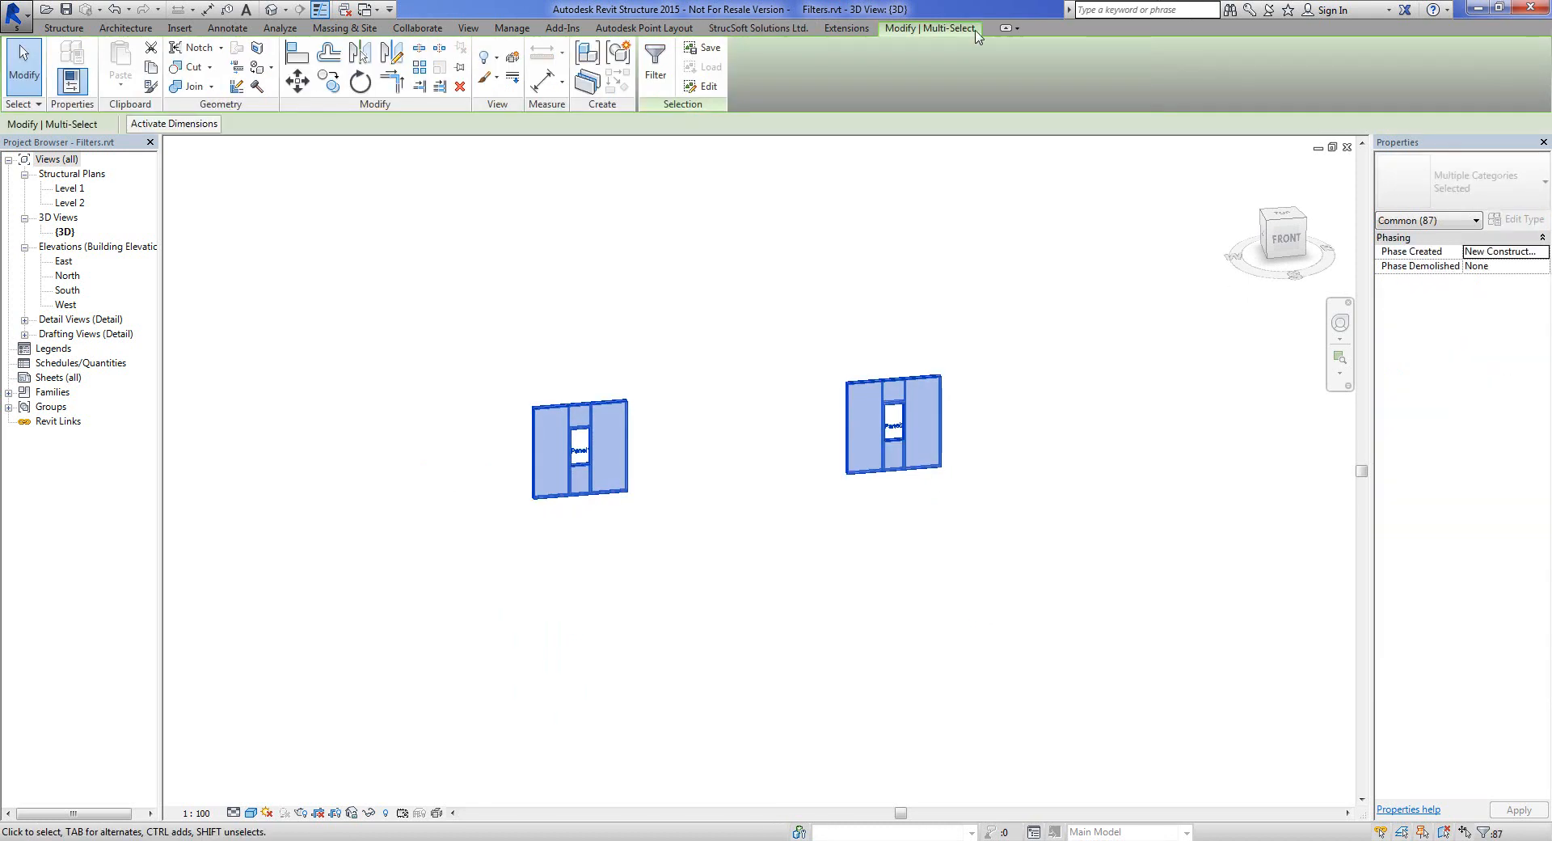
click(781, 27)
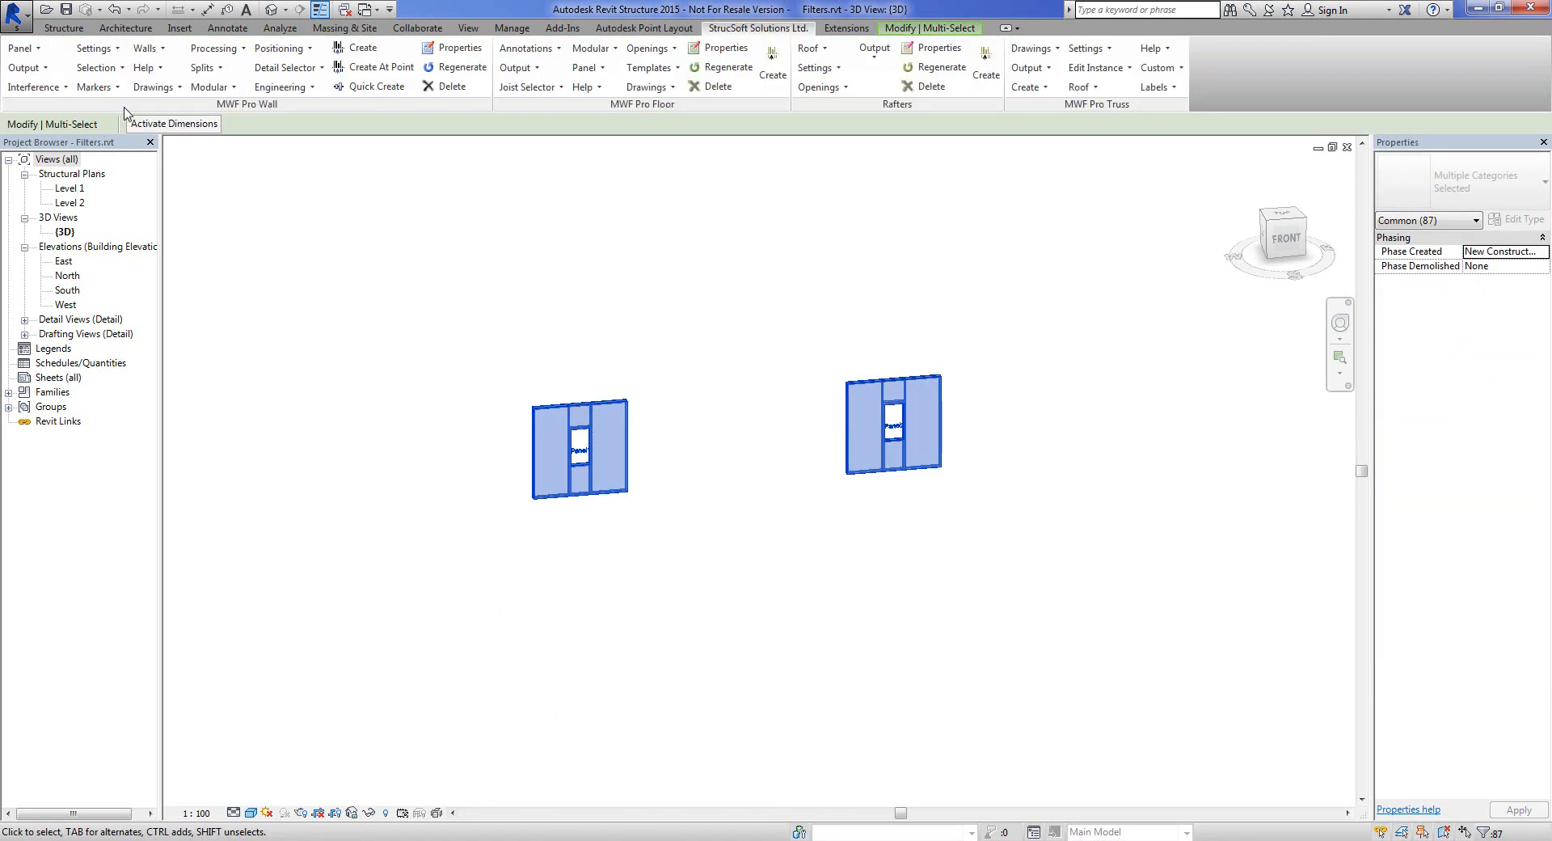
click(169, 87)
click(170, 106)
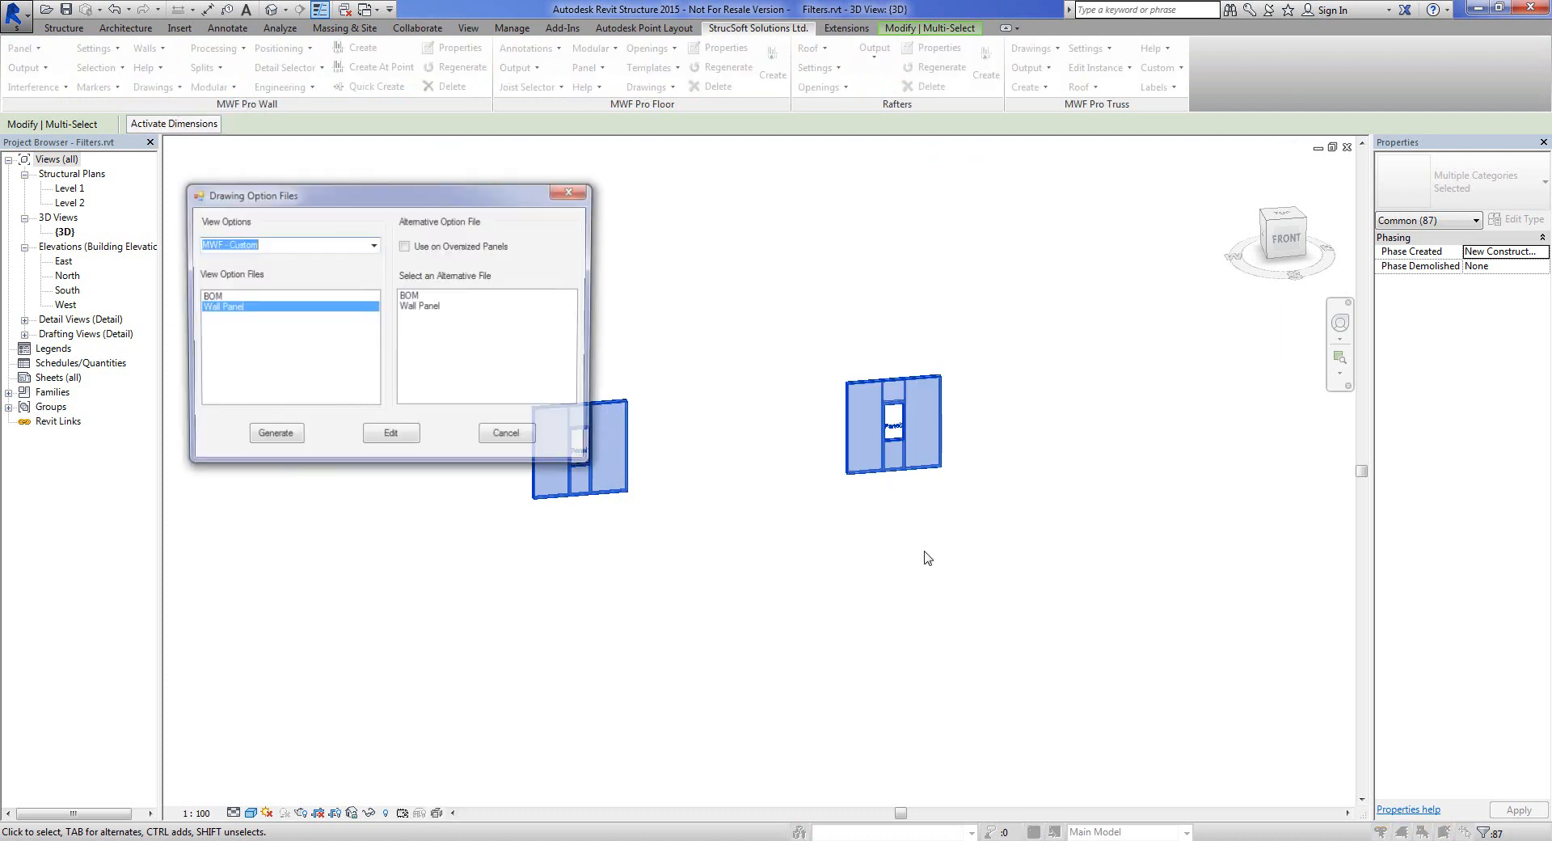
click(396, 444)
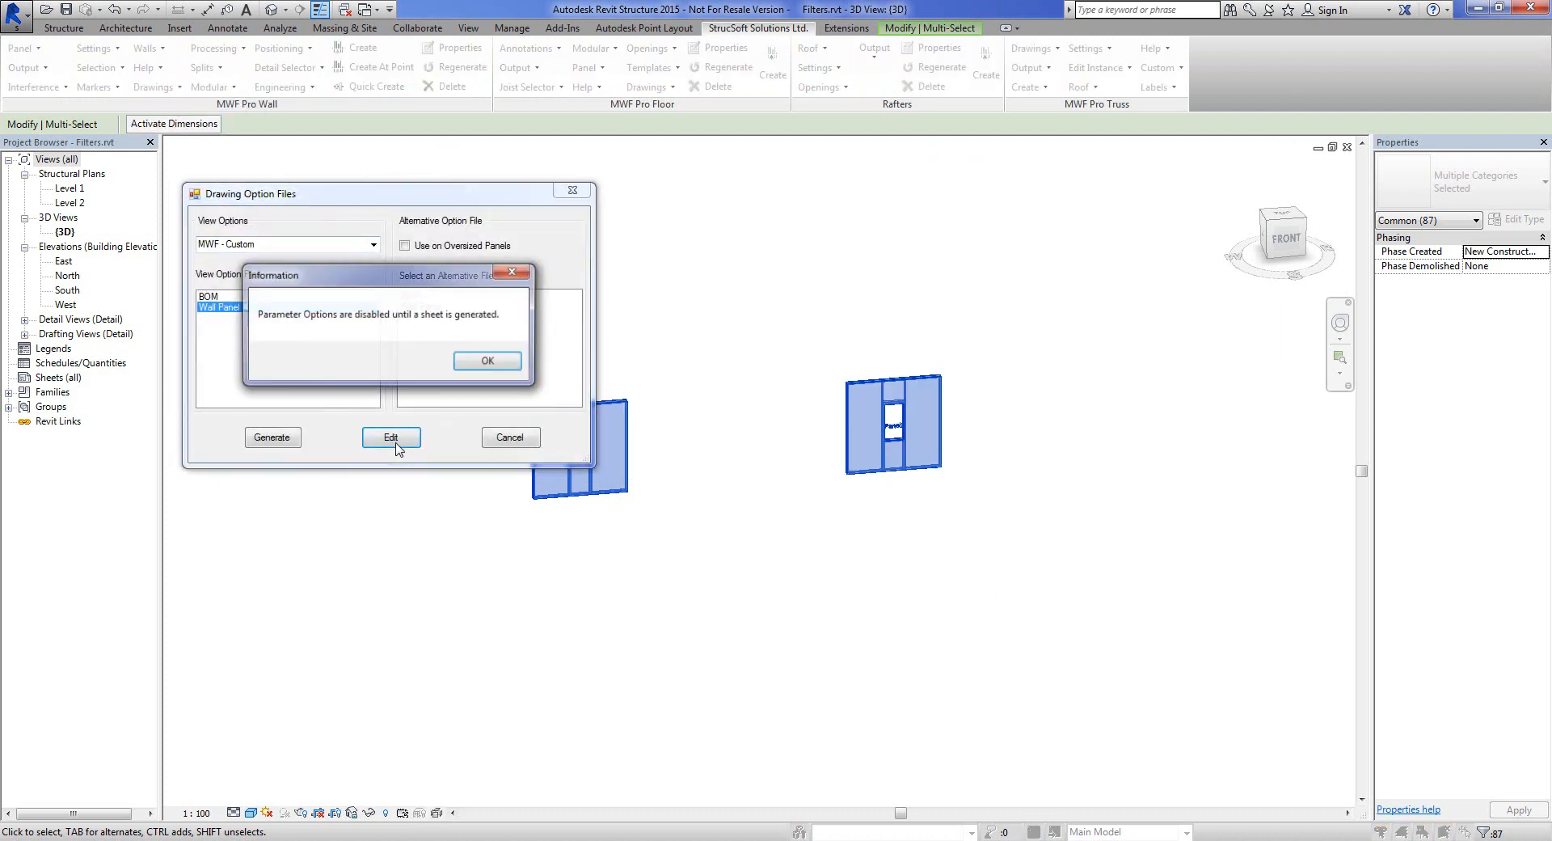
click(488, 361)
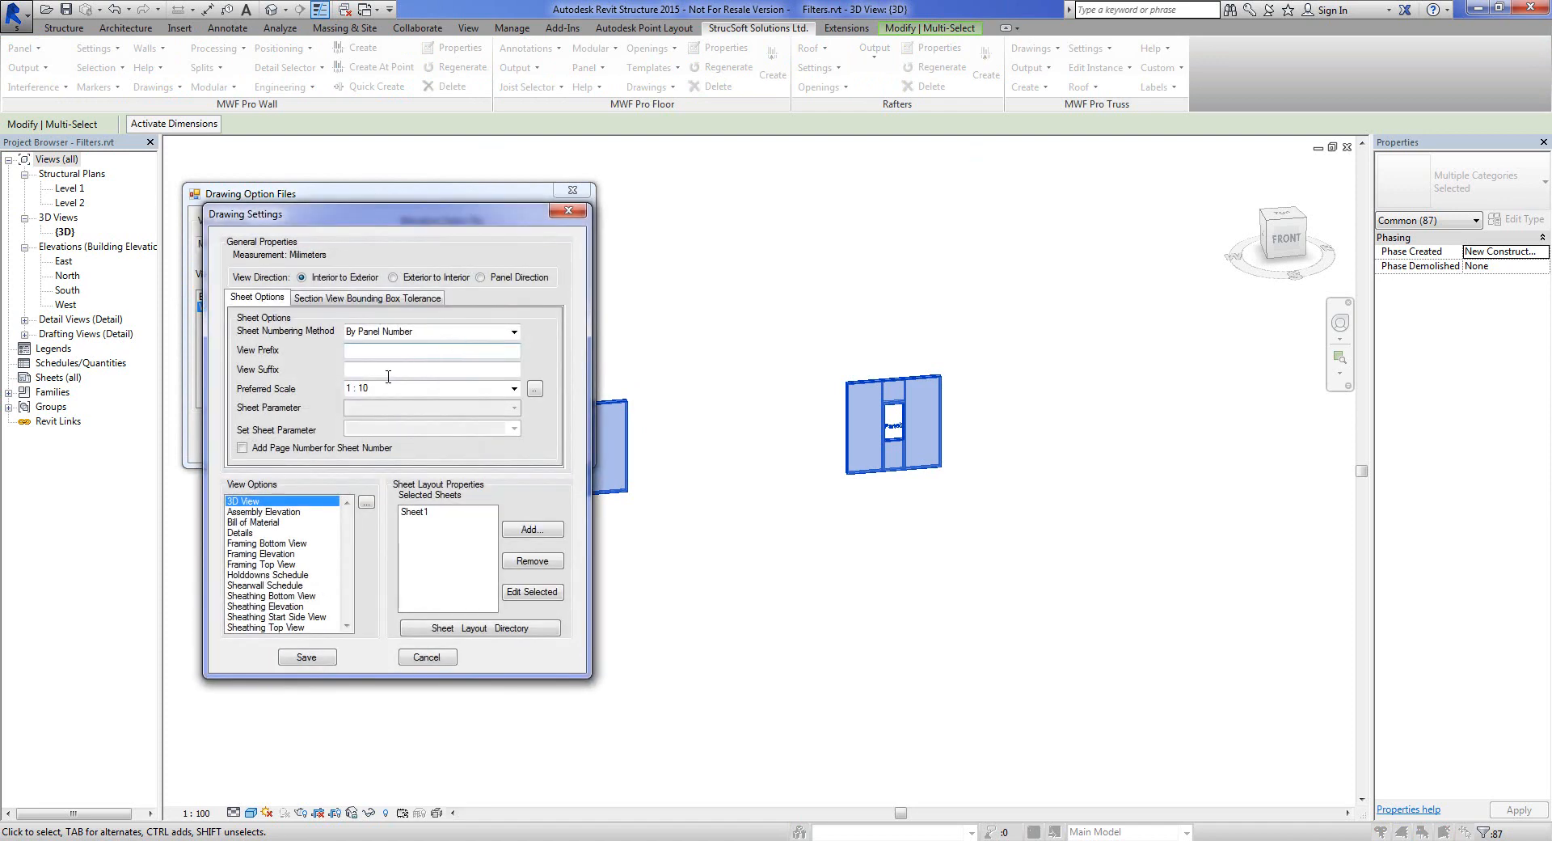
Assign the Drawing Elevation view template in the Framing Elevation view settings and accept them
click(289, 555)
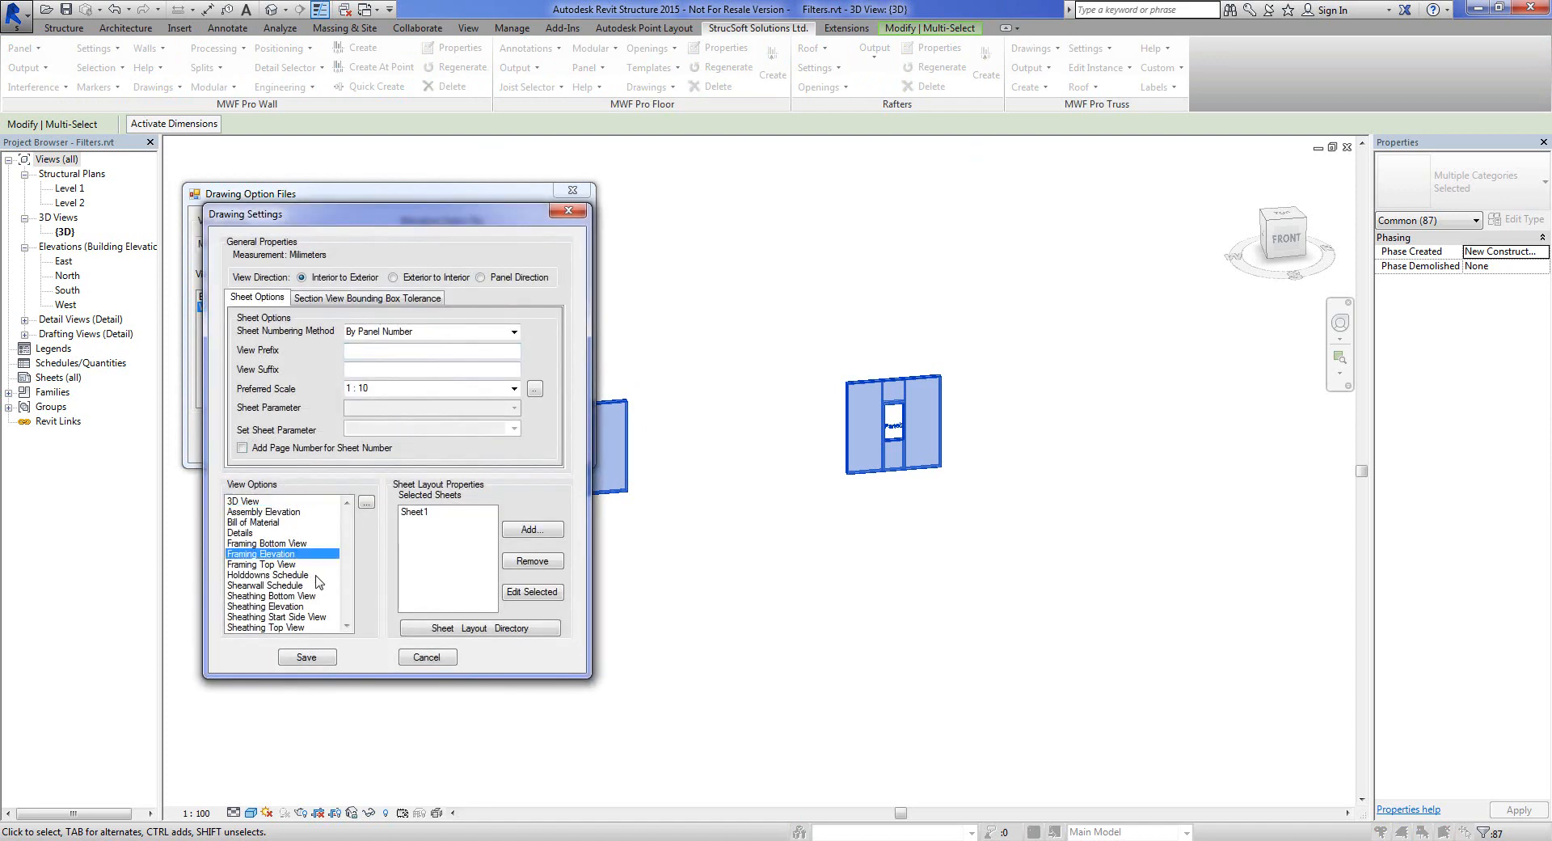
click(366, 503)
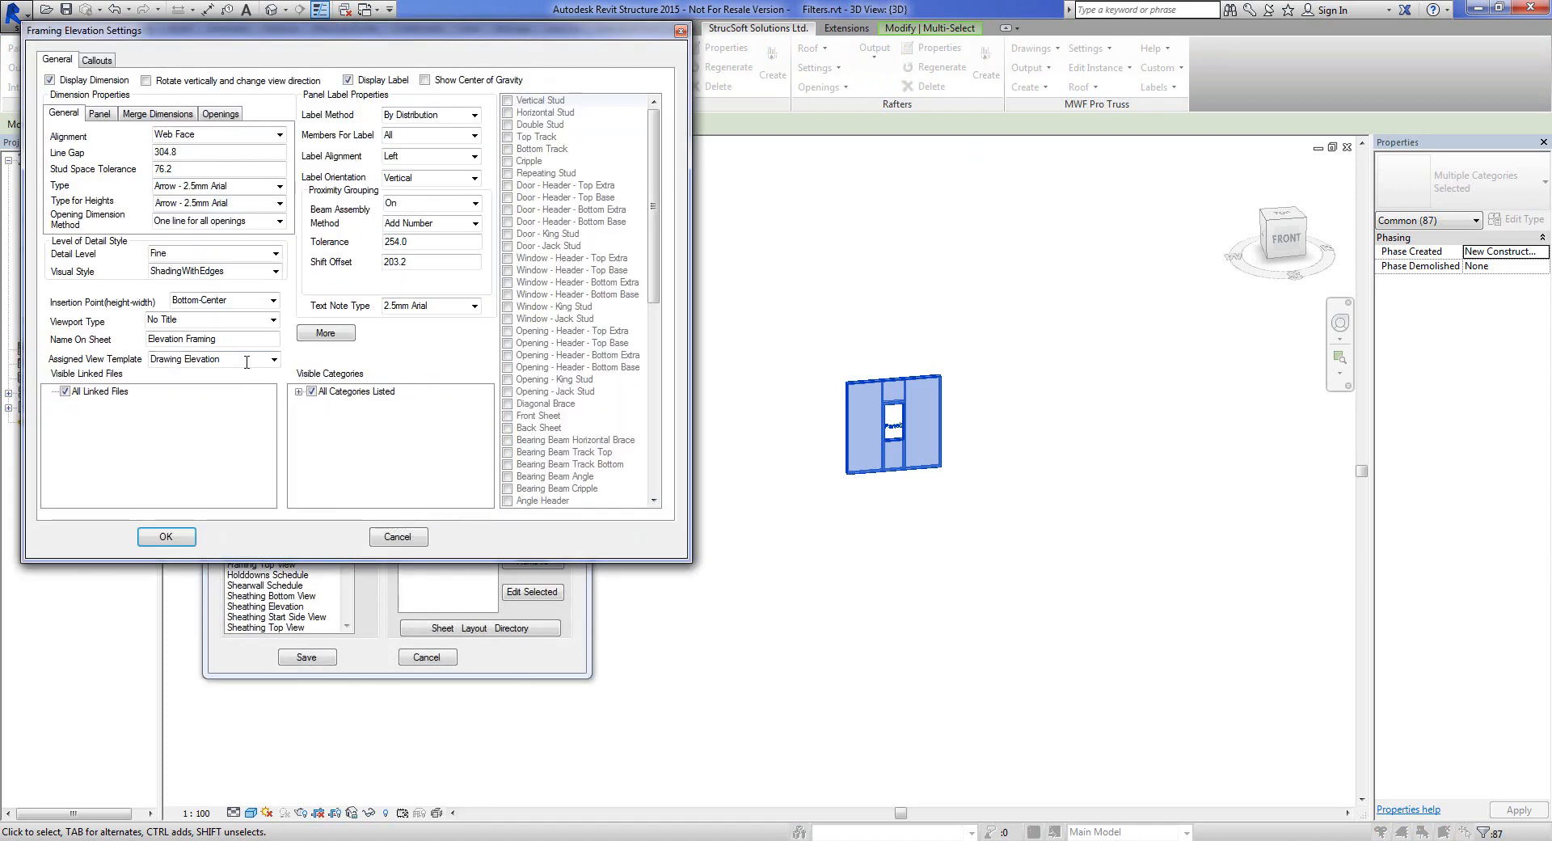
click(274, 359)
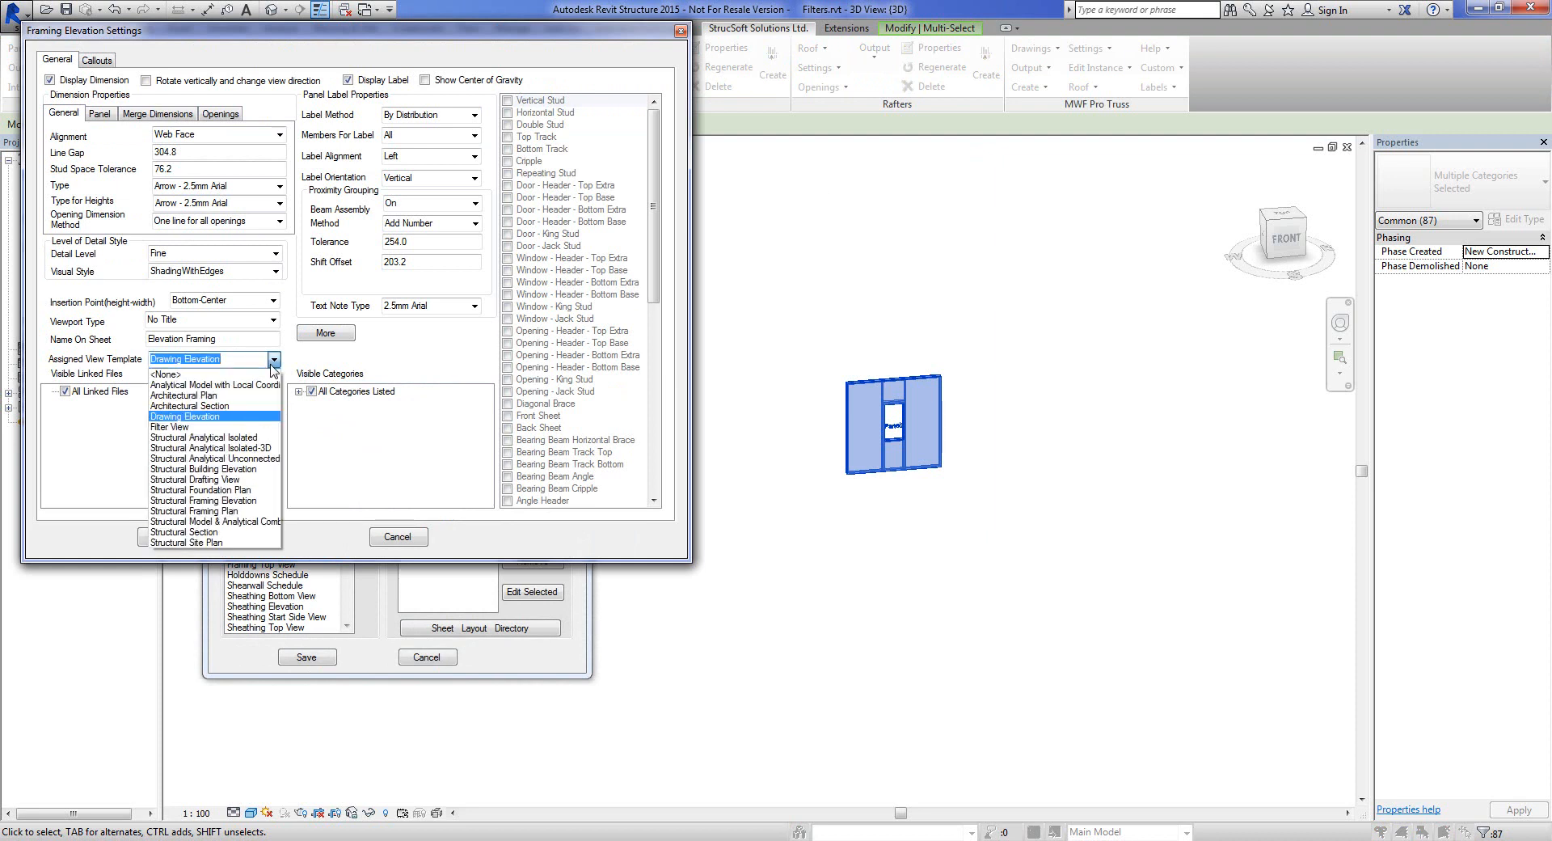
click(182, 417)
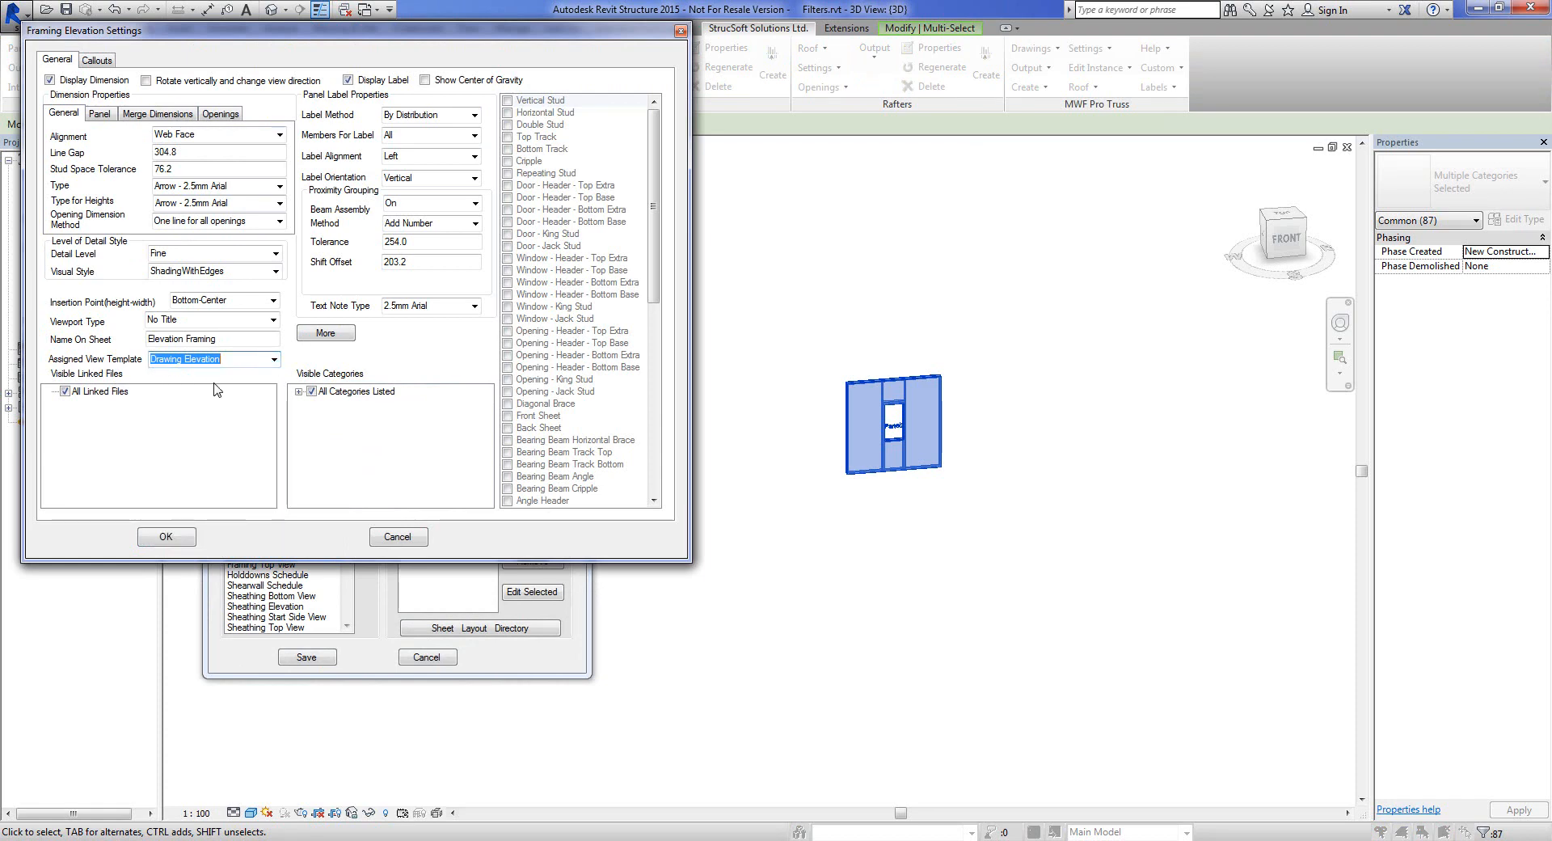
click(167, 544)
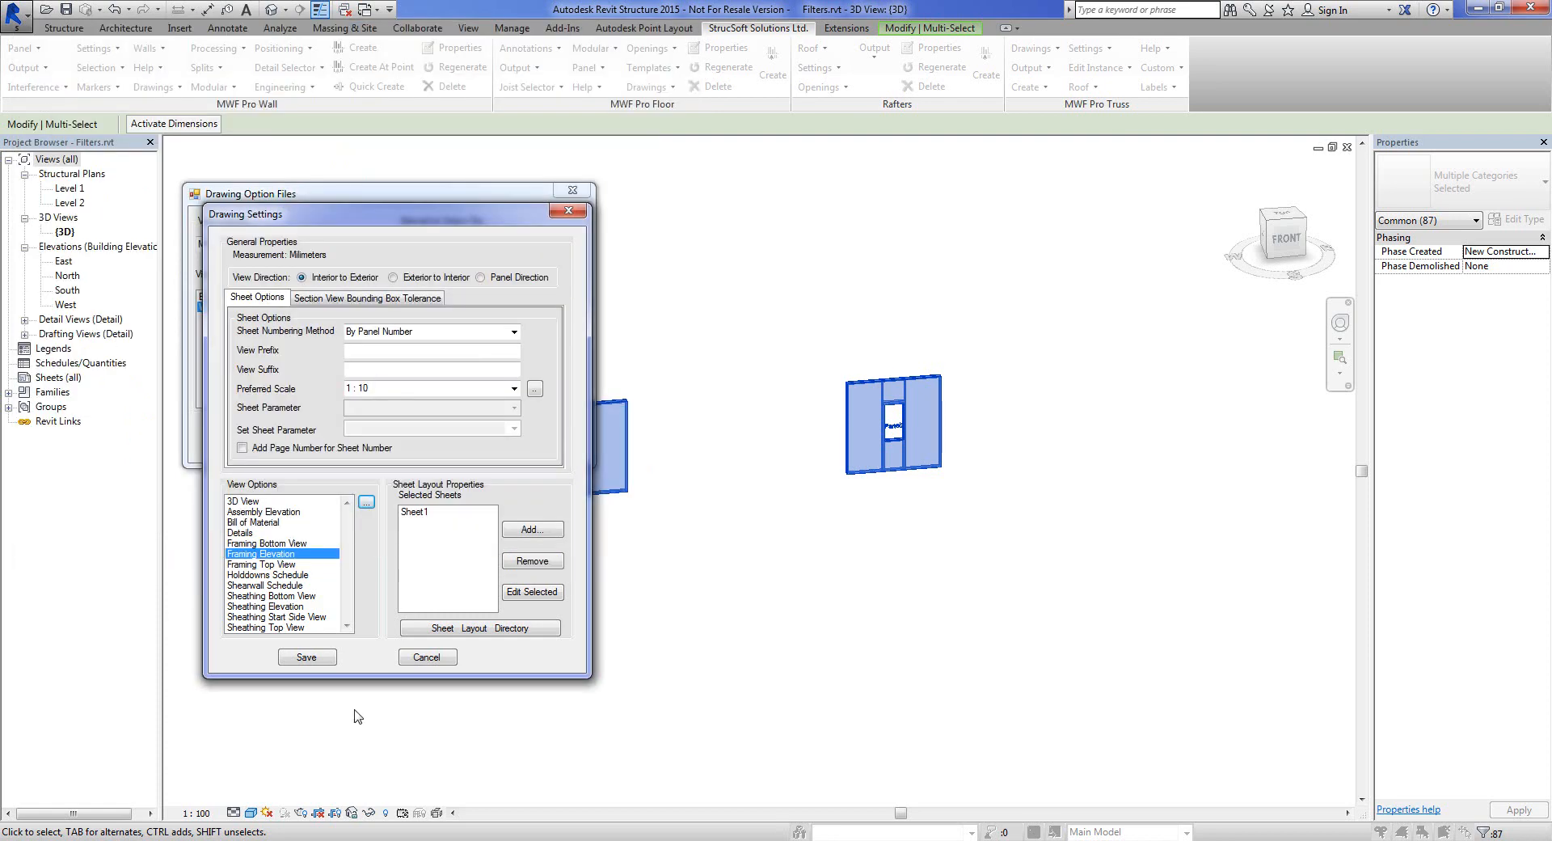
Set the preferred sheet scale to 1:33, save the drawing settings and generate the drawings for the selected panels
click(513, 389)
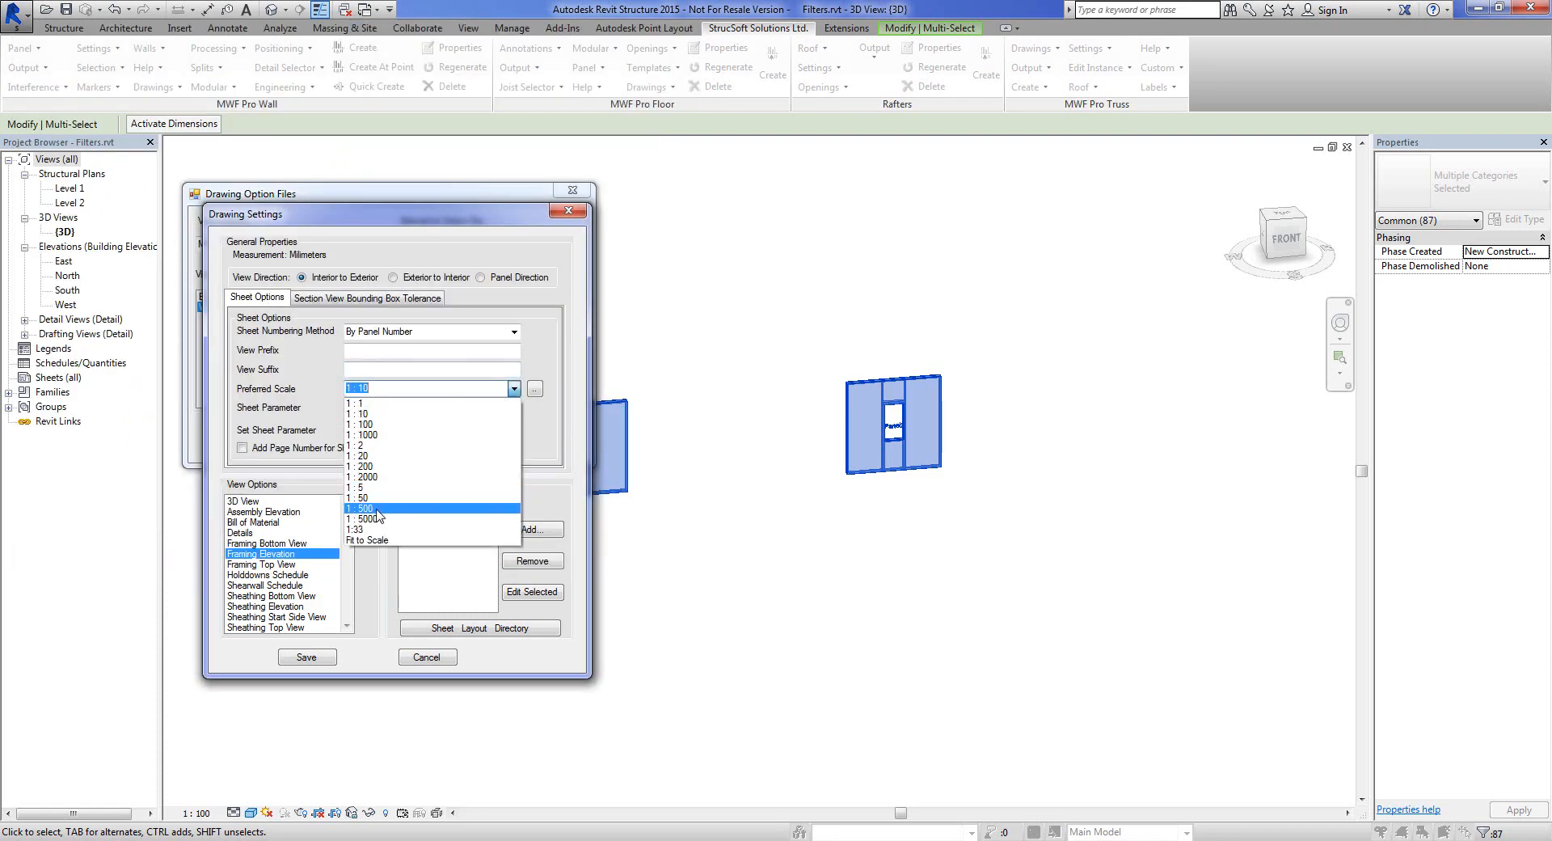
click(375, 530)
click(306, 656)
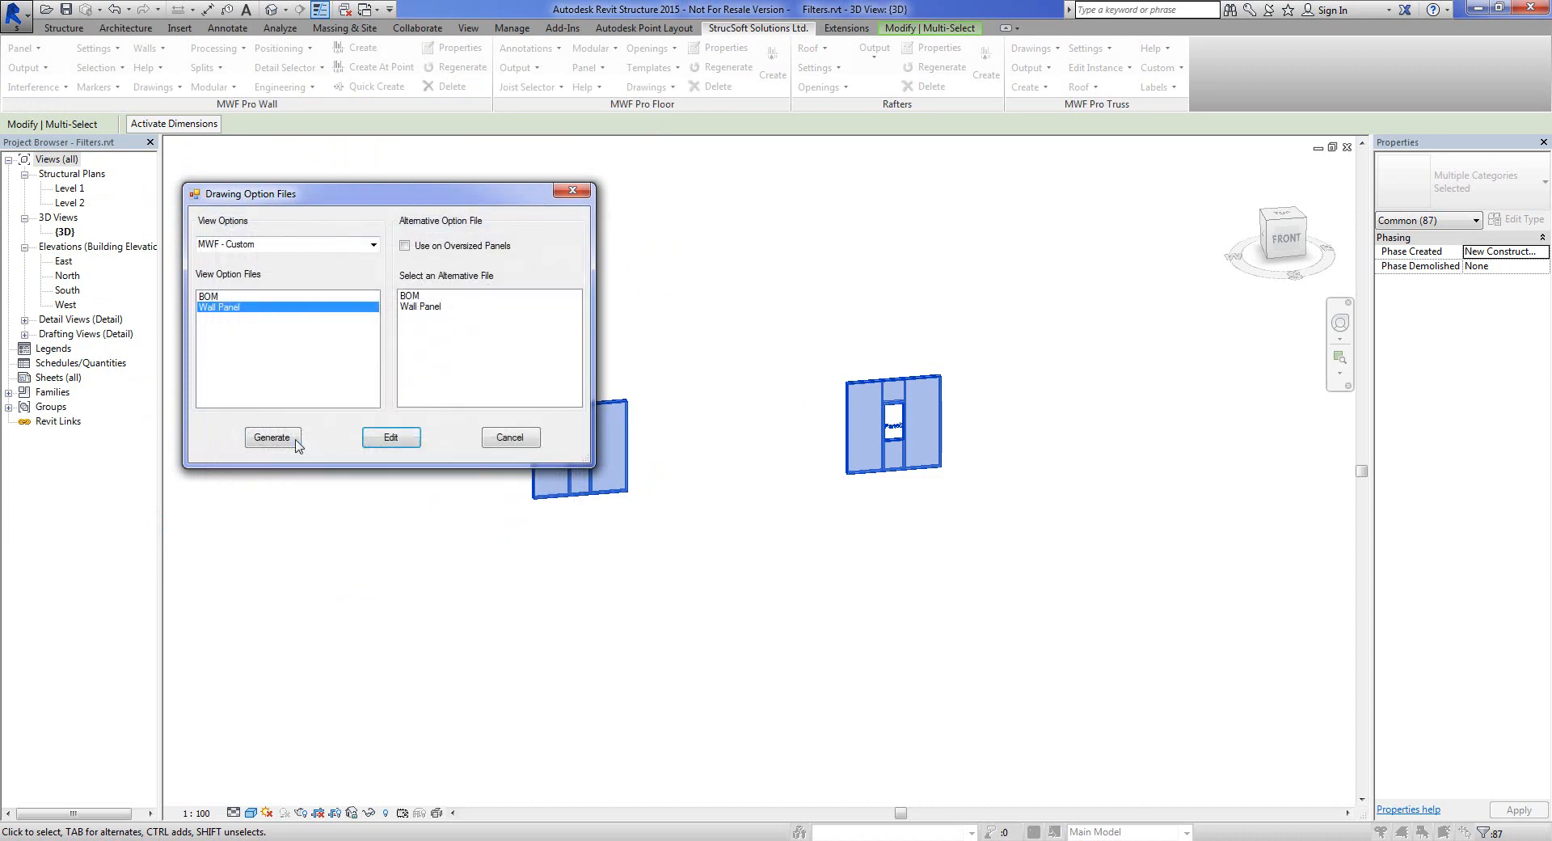
click(291, 442)
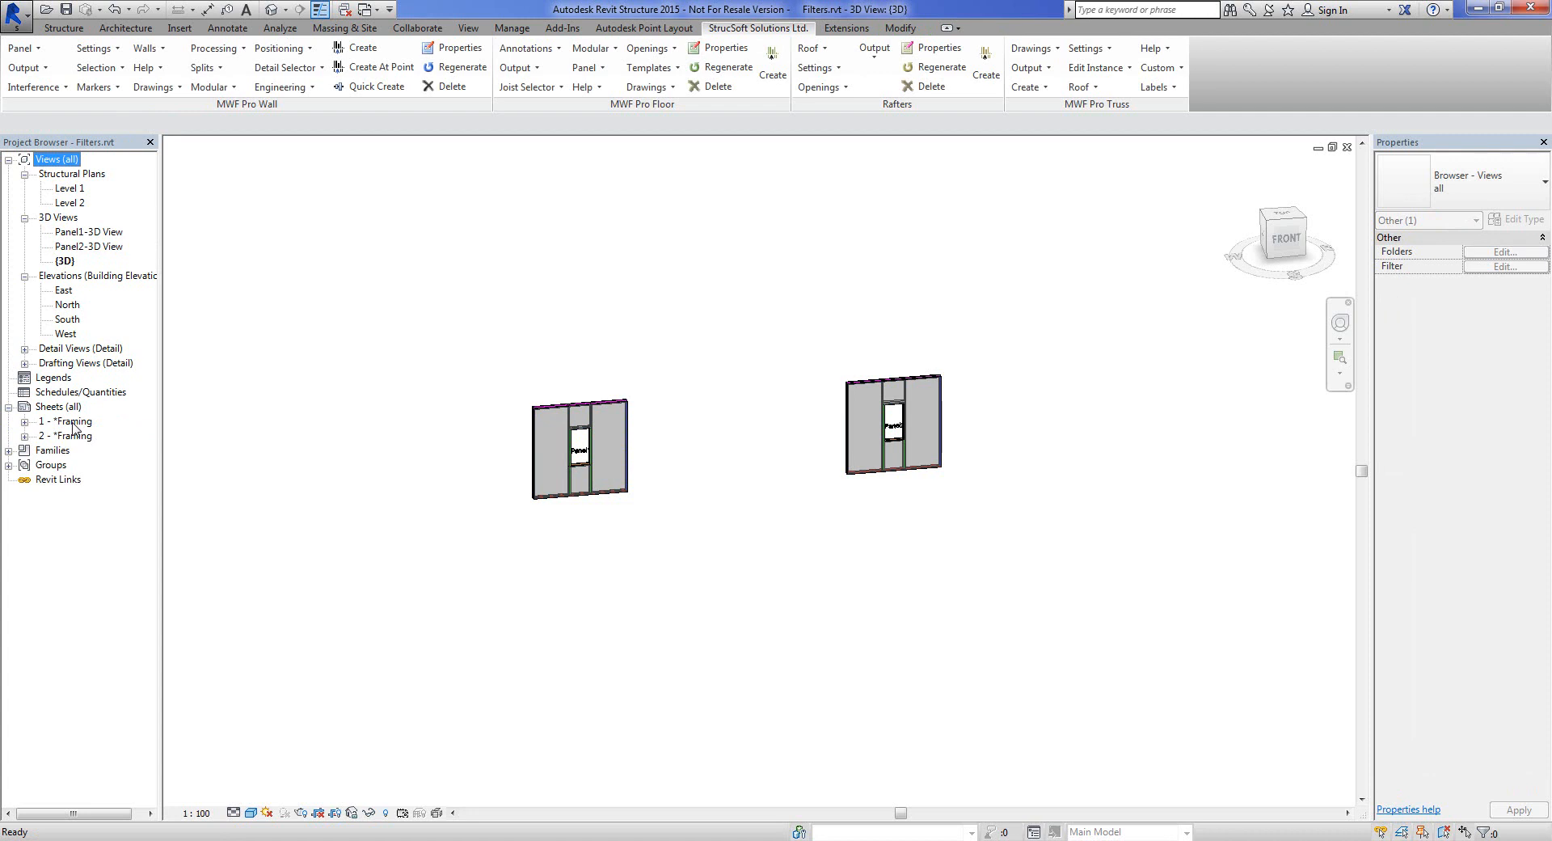
Review the colour-coded framing elevations on the generated sheets 1 - *Framing and 2 - *Framing, and return to the {3D} view
double_click(72, 422)
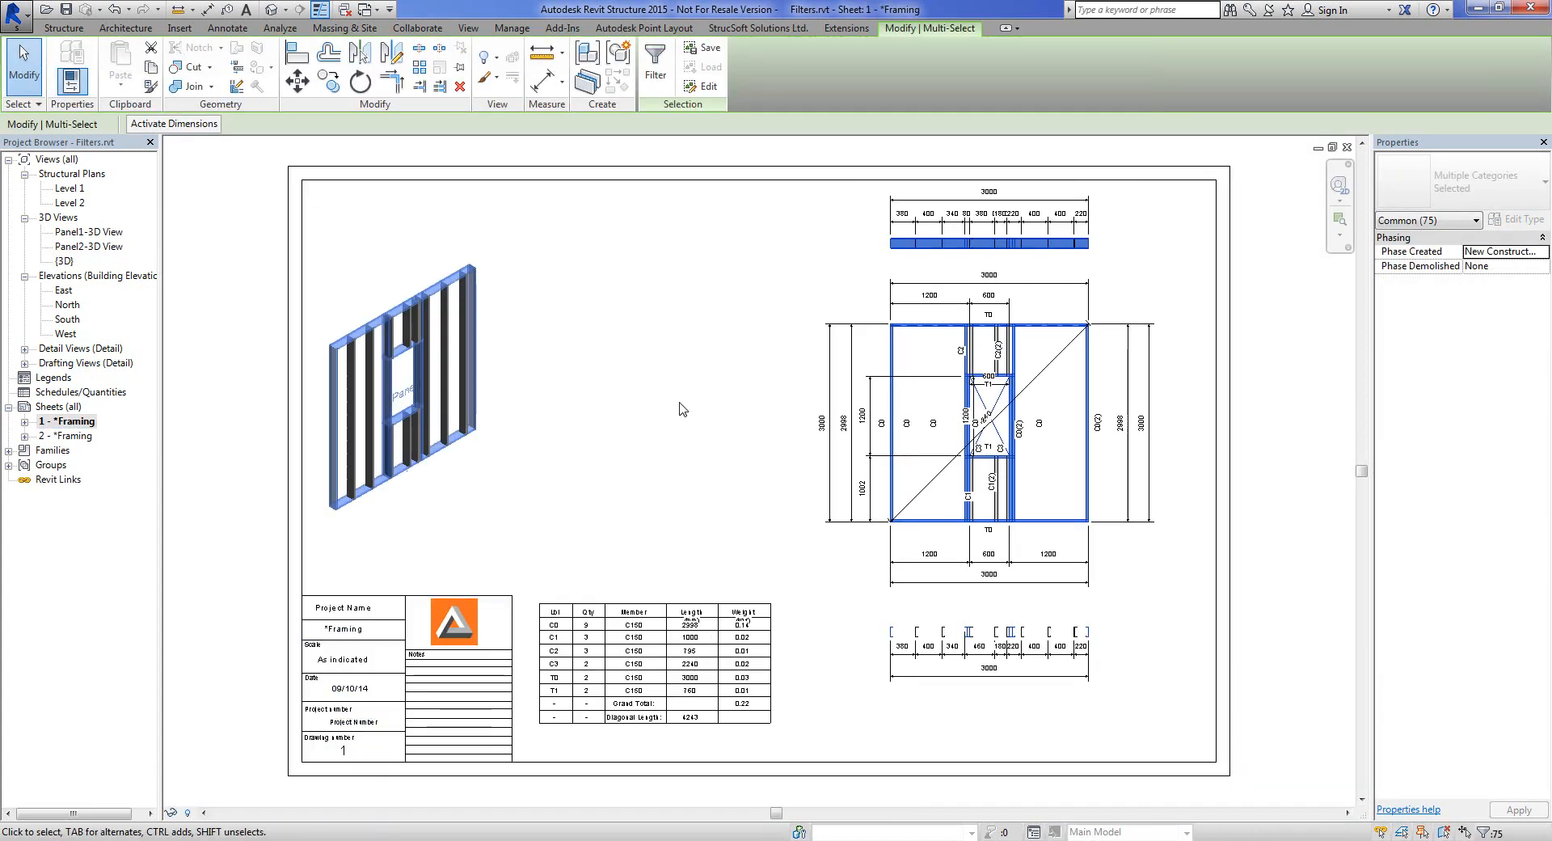
click(680, 402)
middle_drag(743, 471, 639, 465)
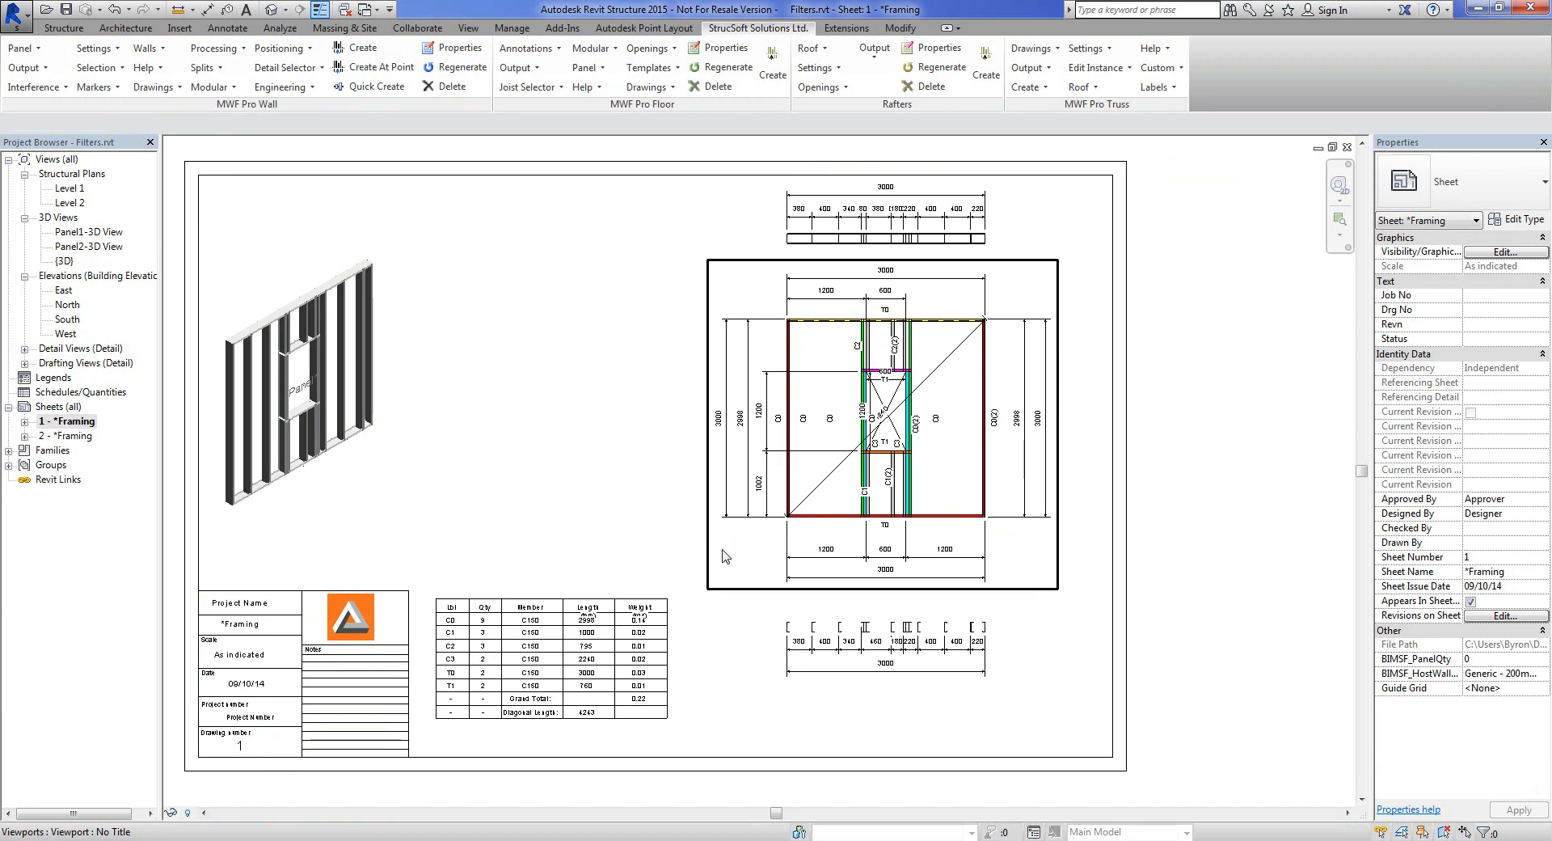
scroll(511, 473, down, 3)
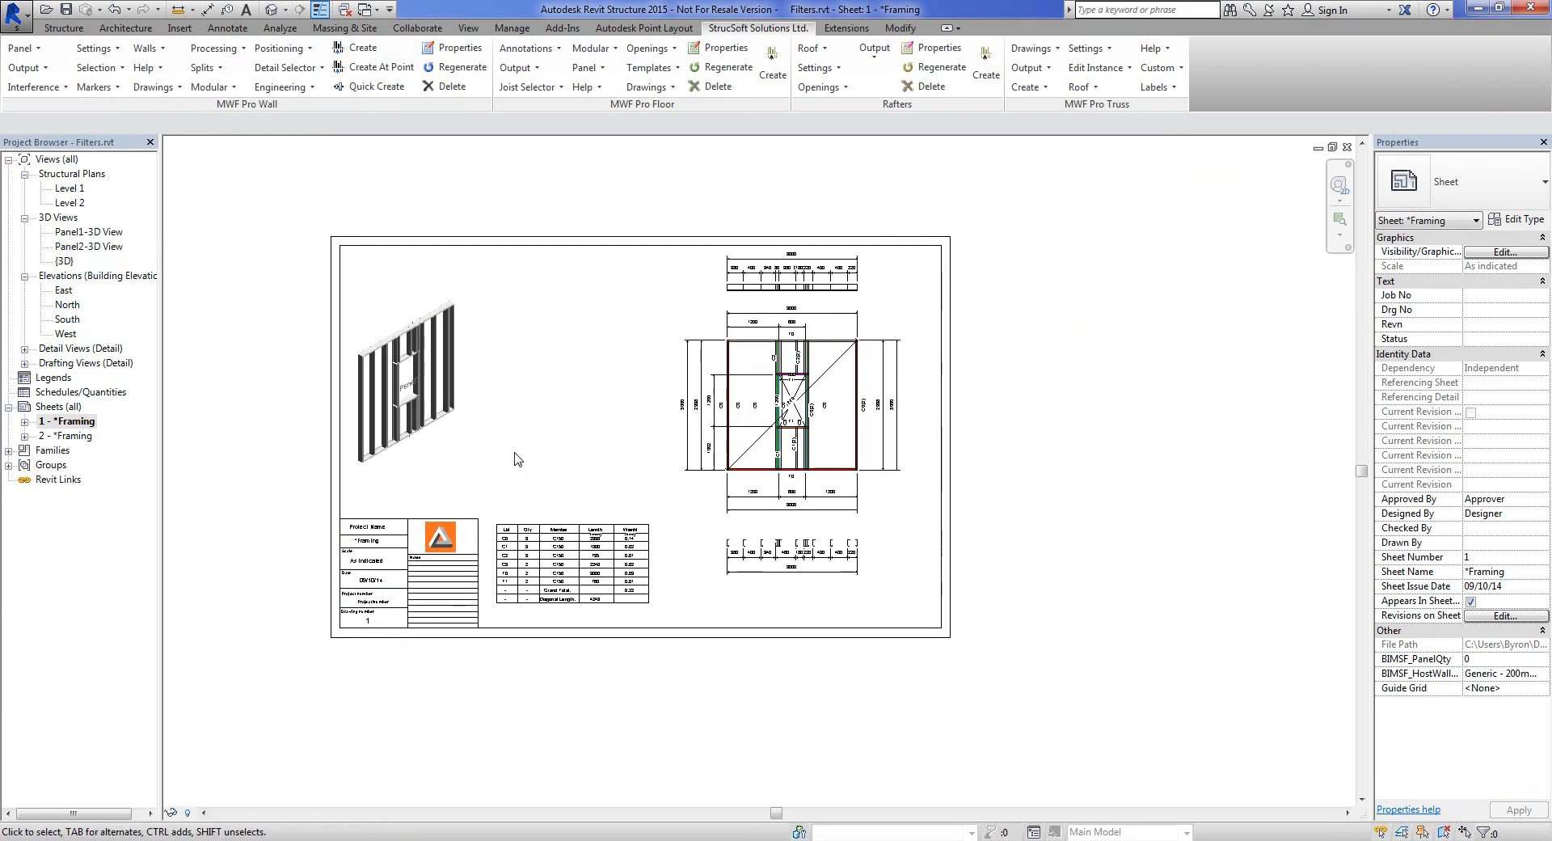
double_click(46, 437)
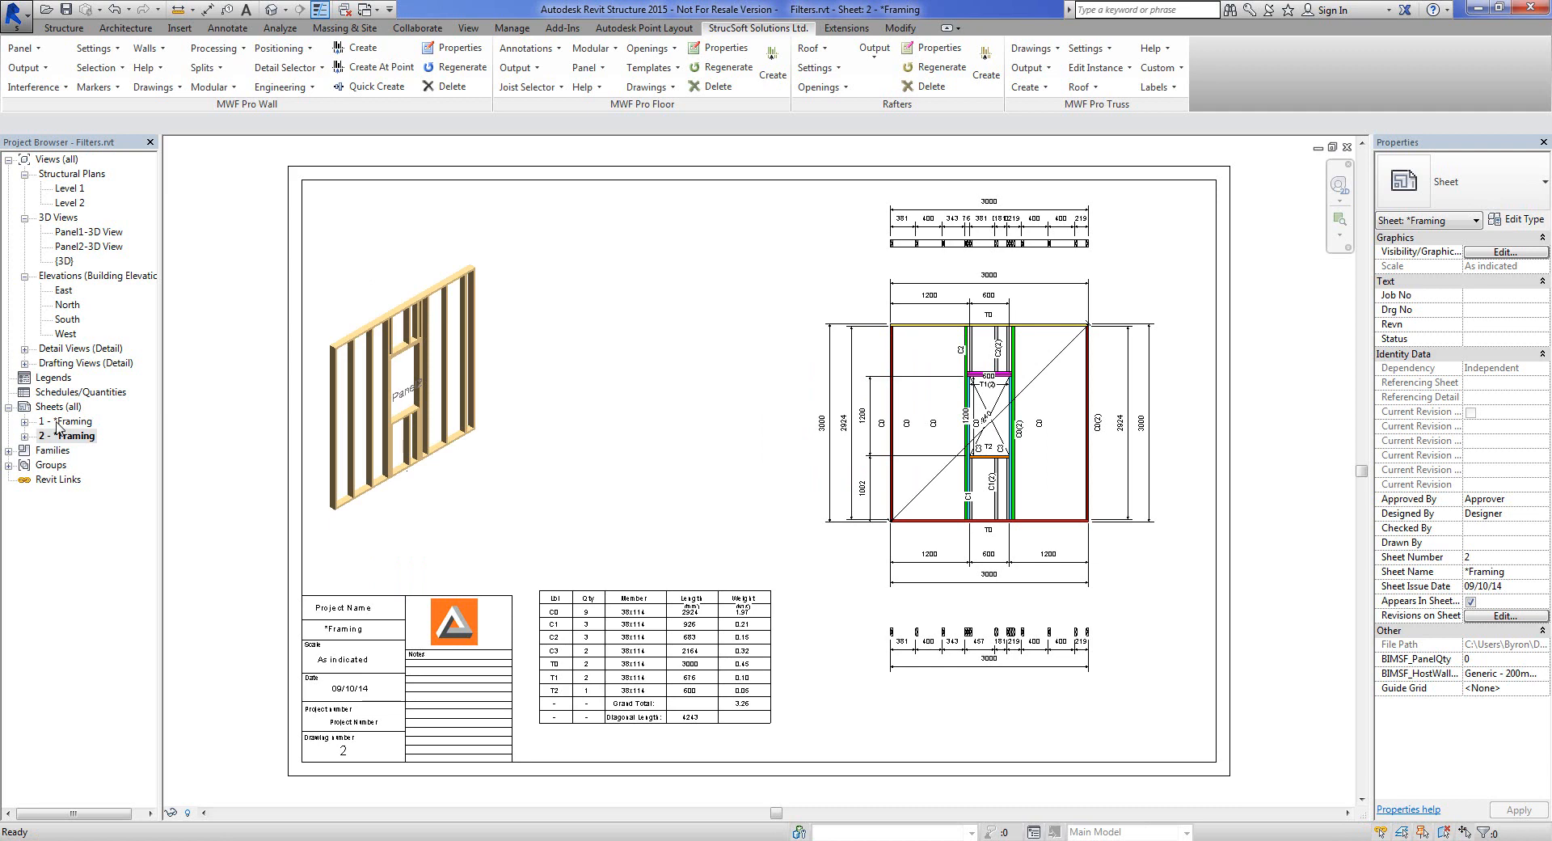
double_click(58, 422)
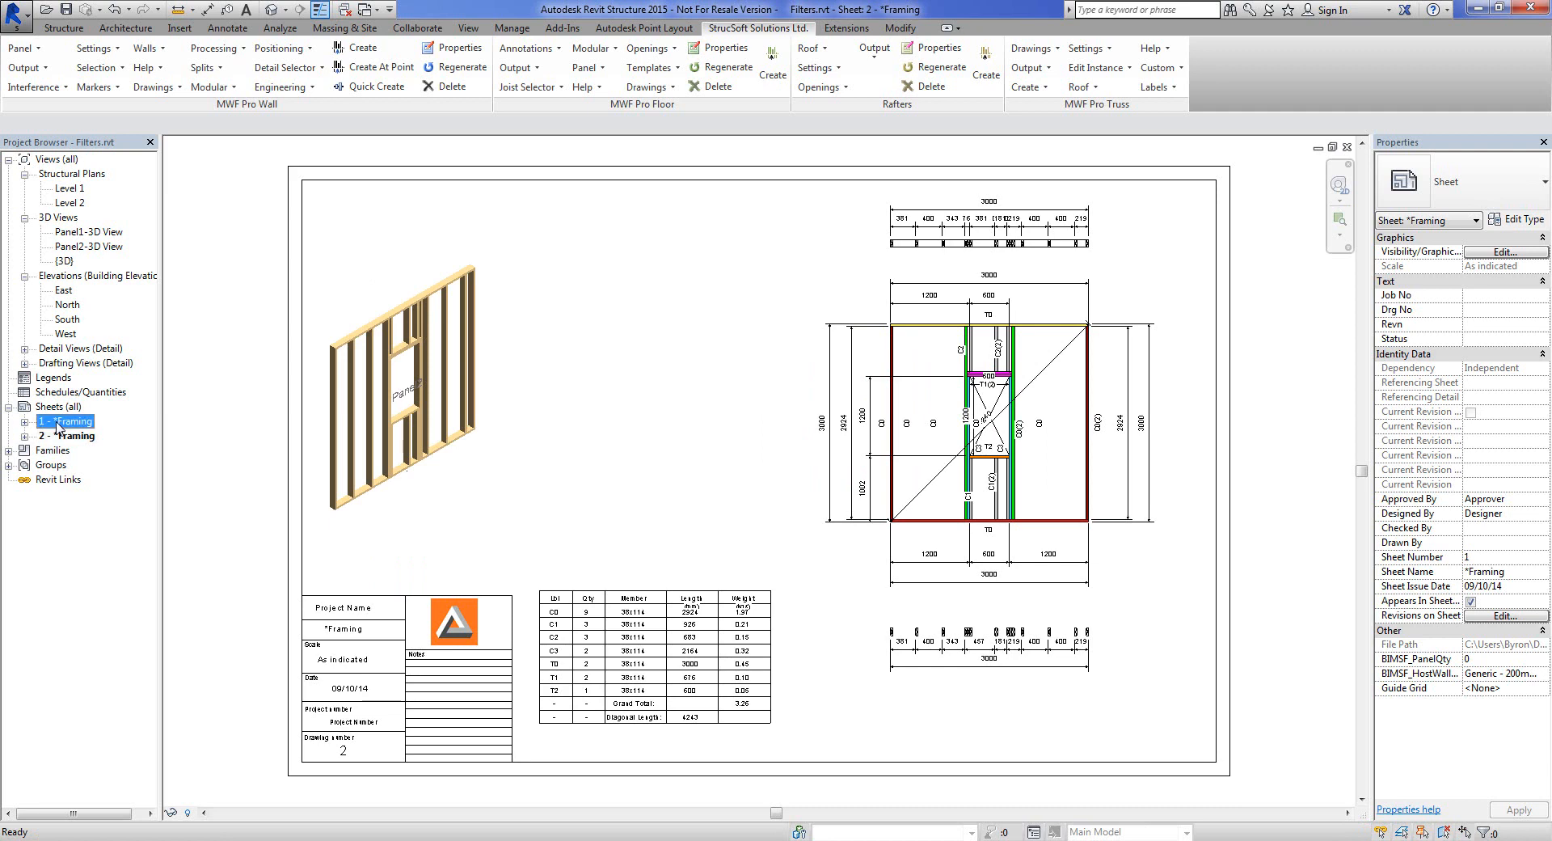
double_click(64, 261)
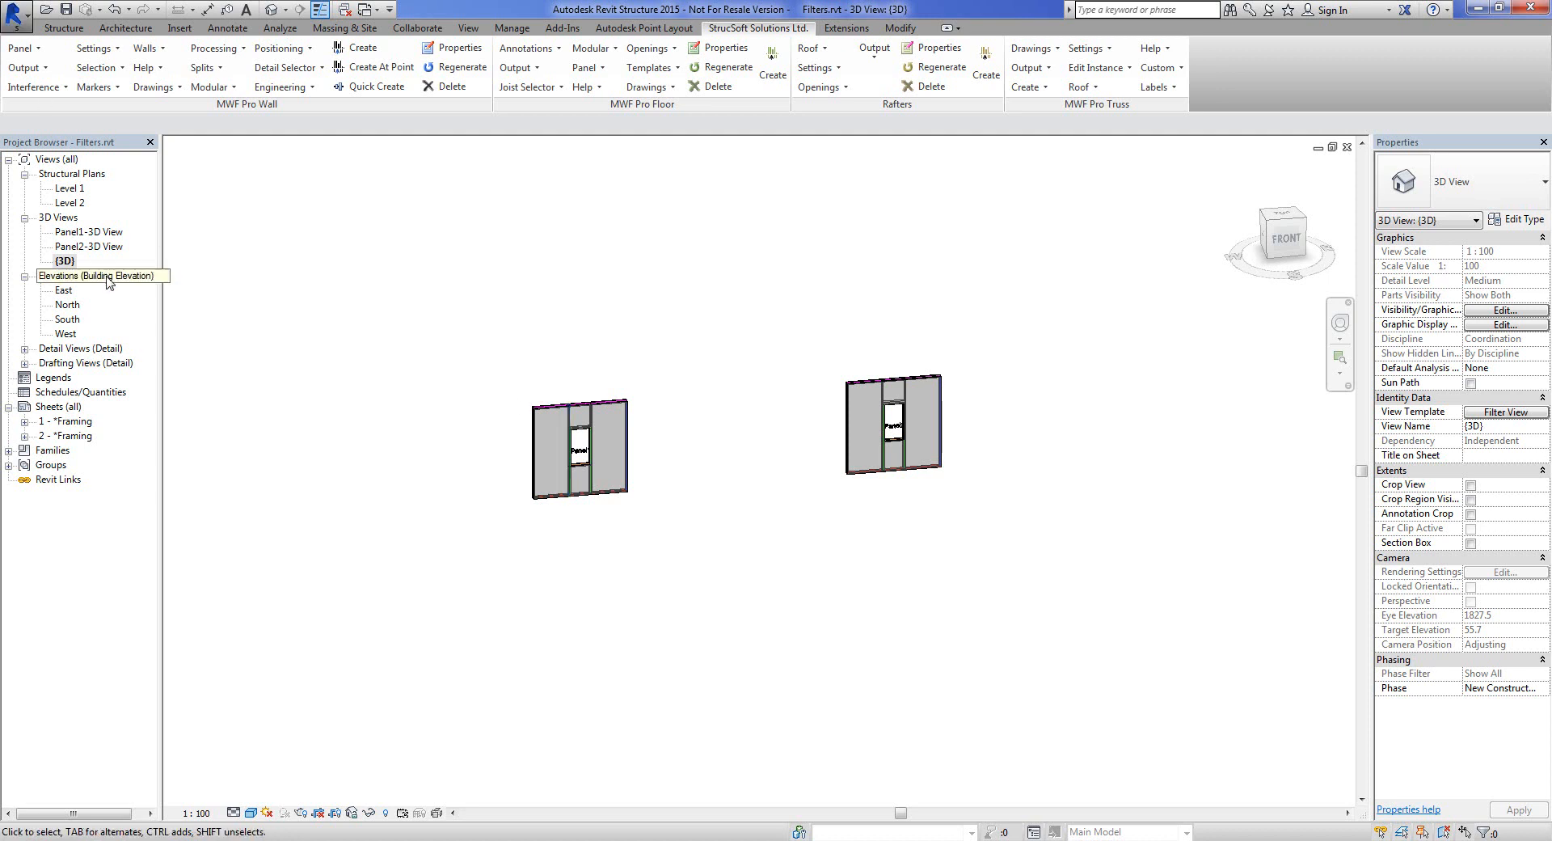
Examine the member schedule and framing elevation on sheet 1 - *Framing, and reopen the {3D} view
click(78, 423)
double_click(77, 423)
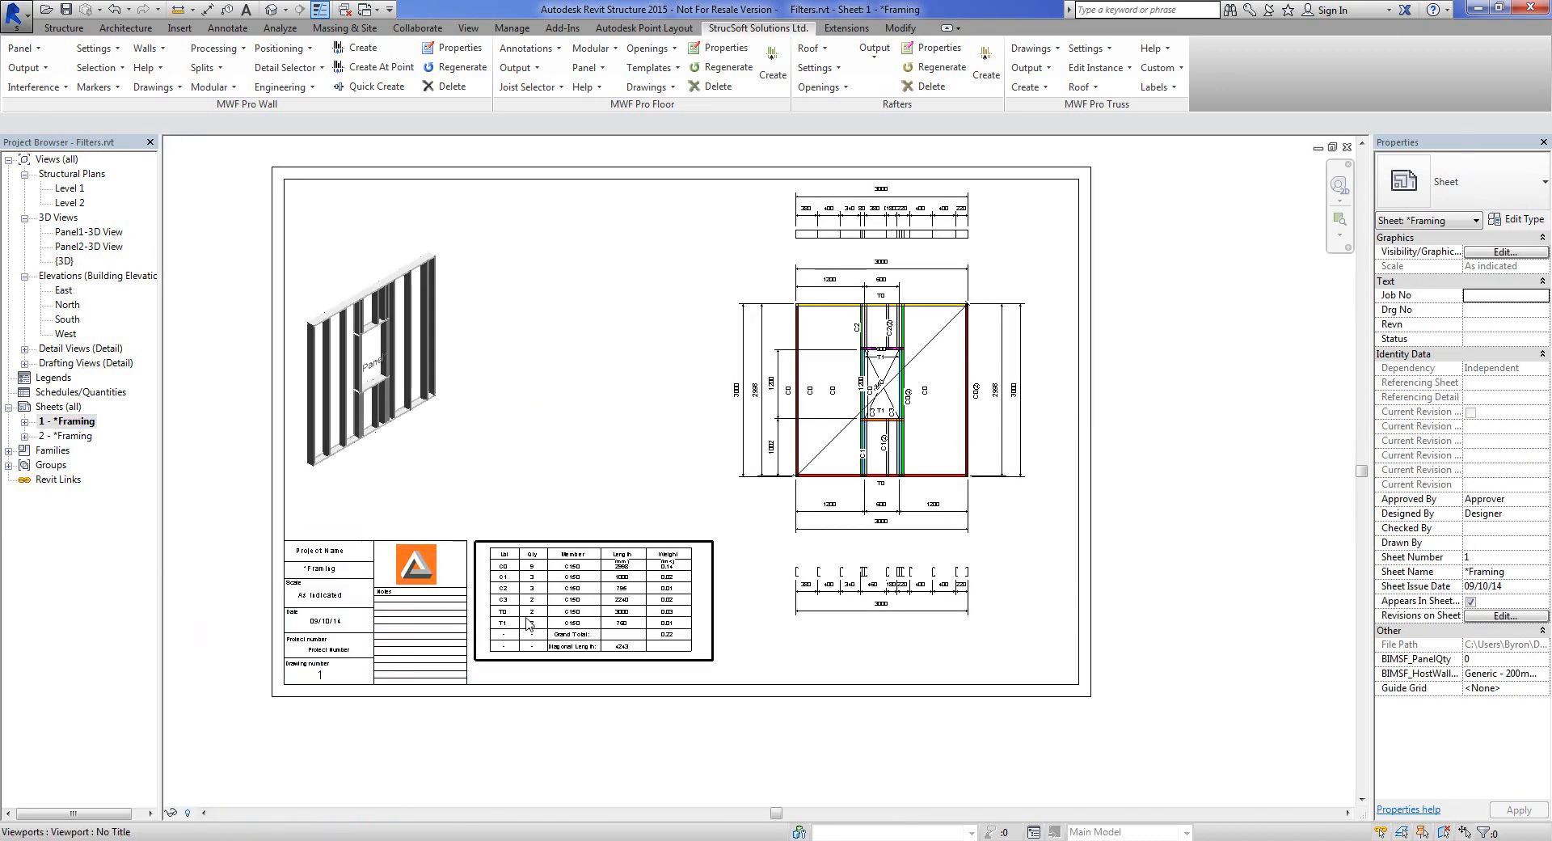
scroll(557, 623, up, 3)
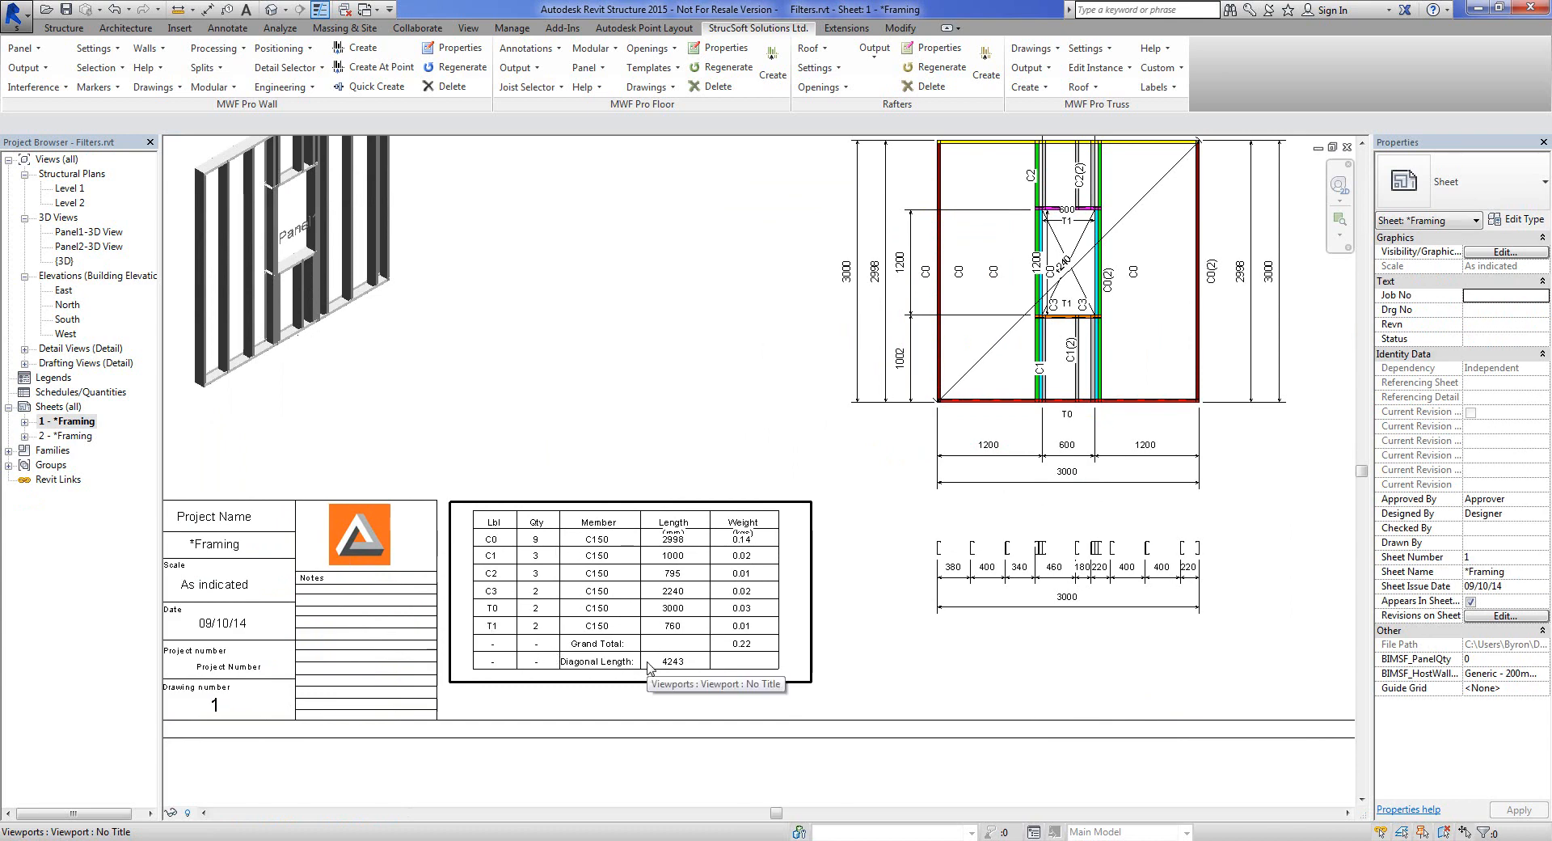
scroll(649, 668, down, 2)
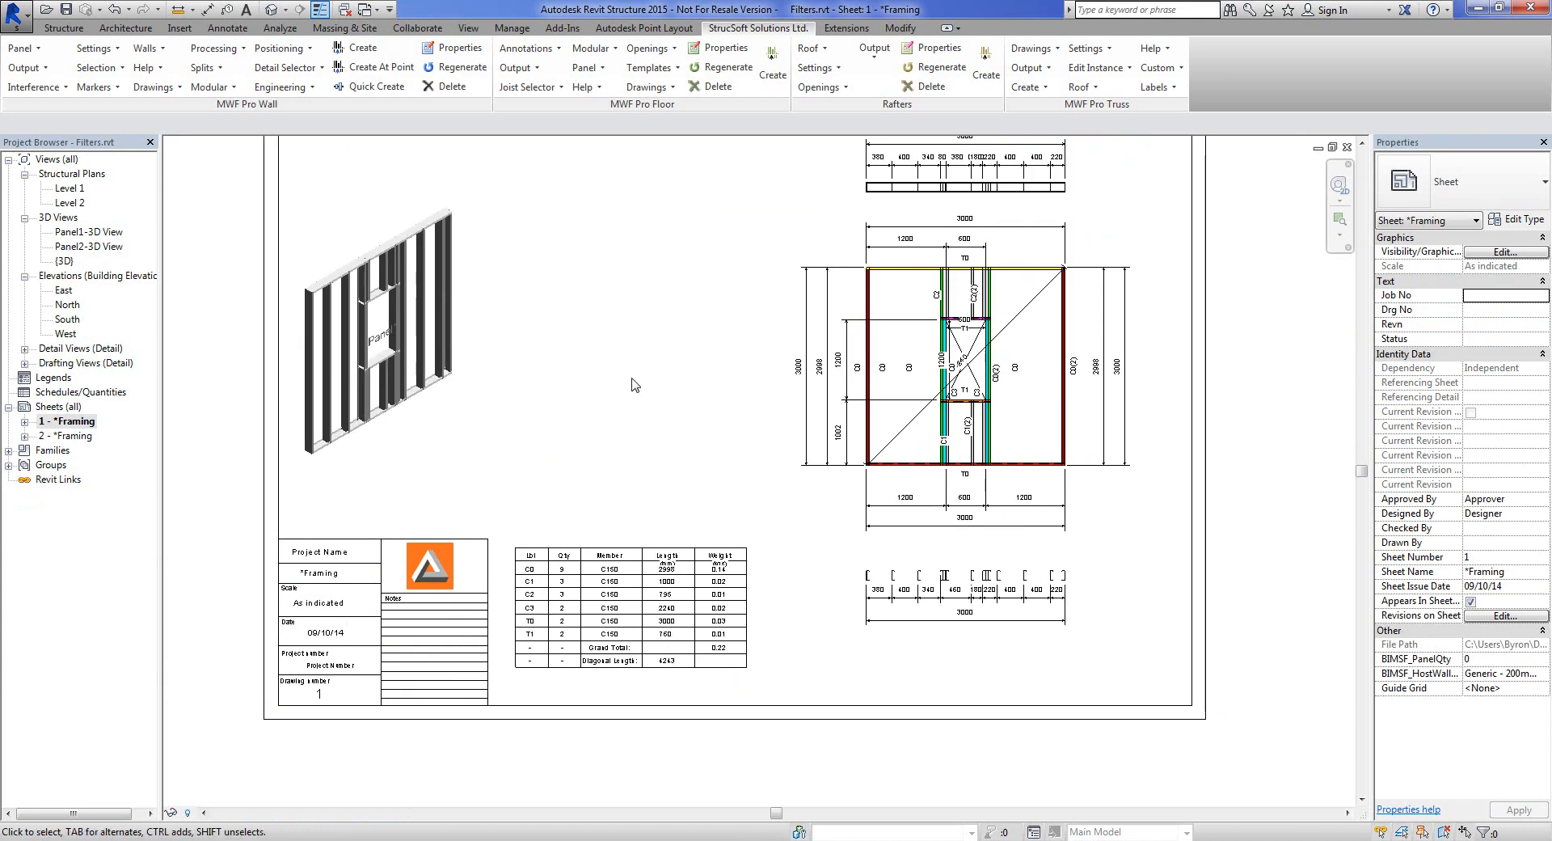
scroll(634, 385, down, 2)
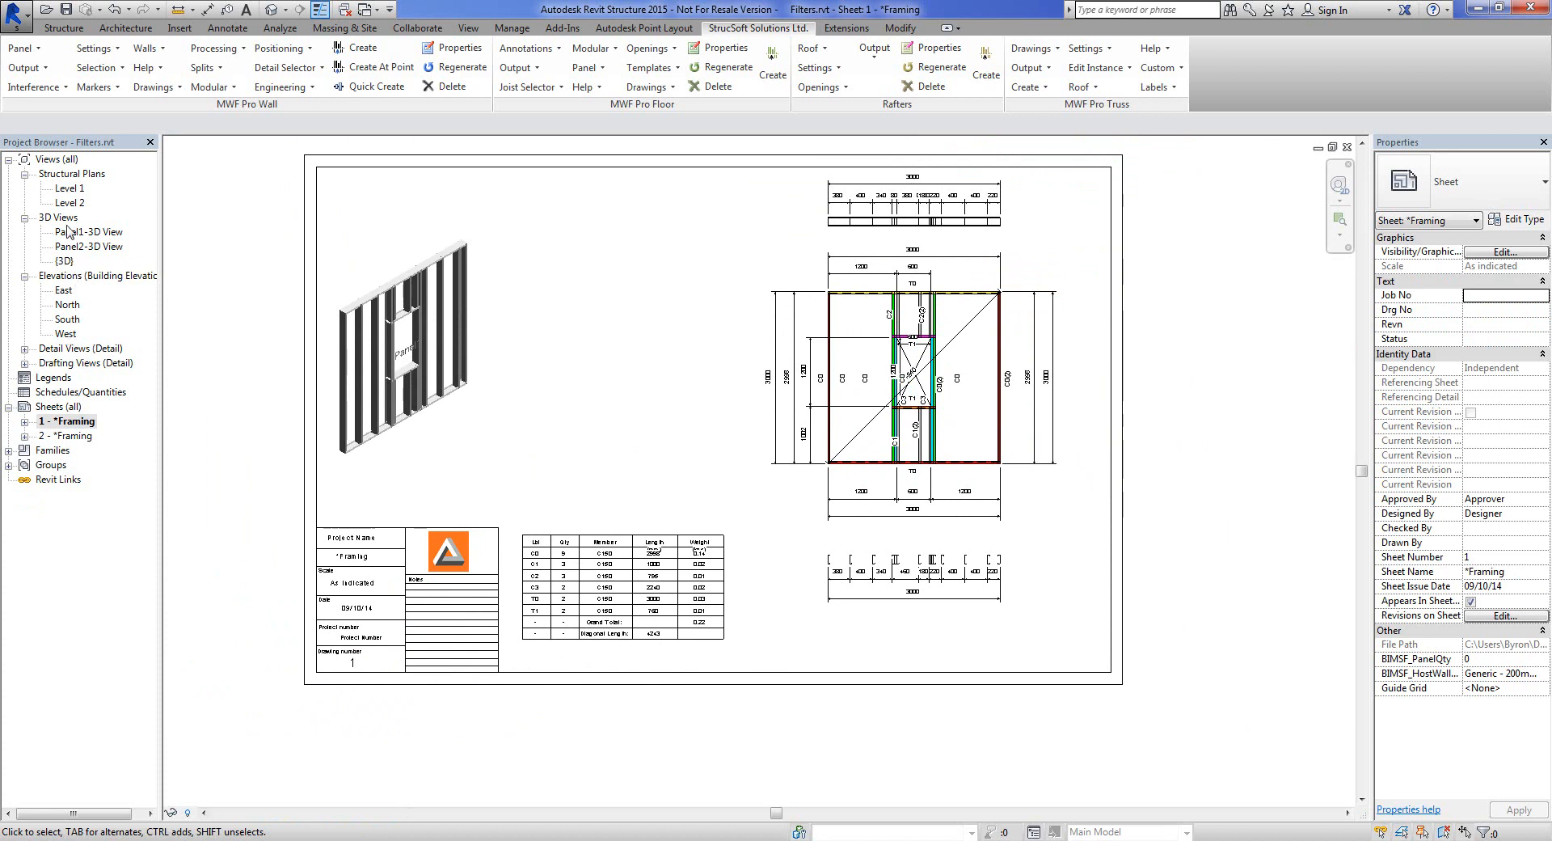
double_click(64, 261)
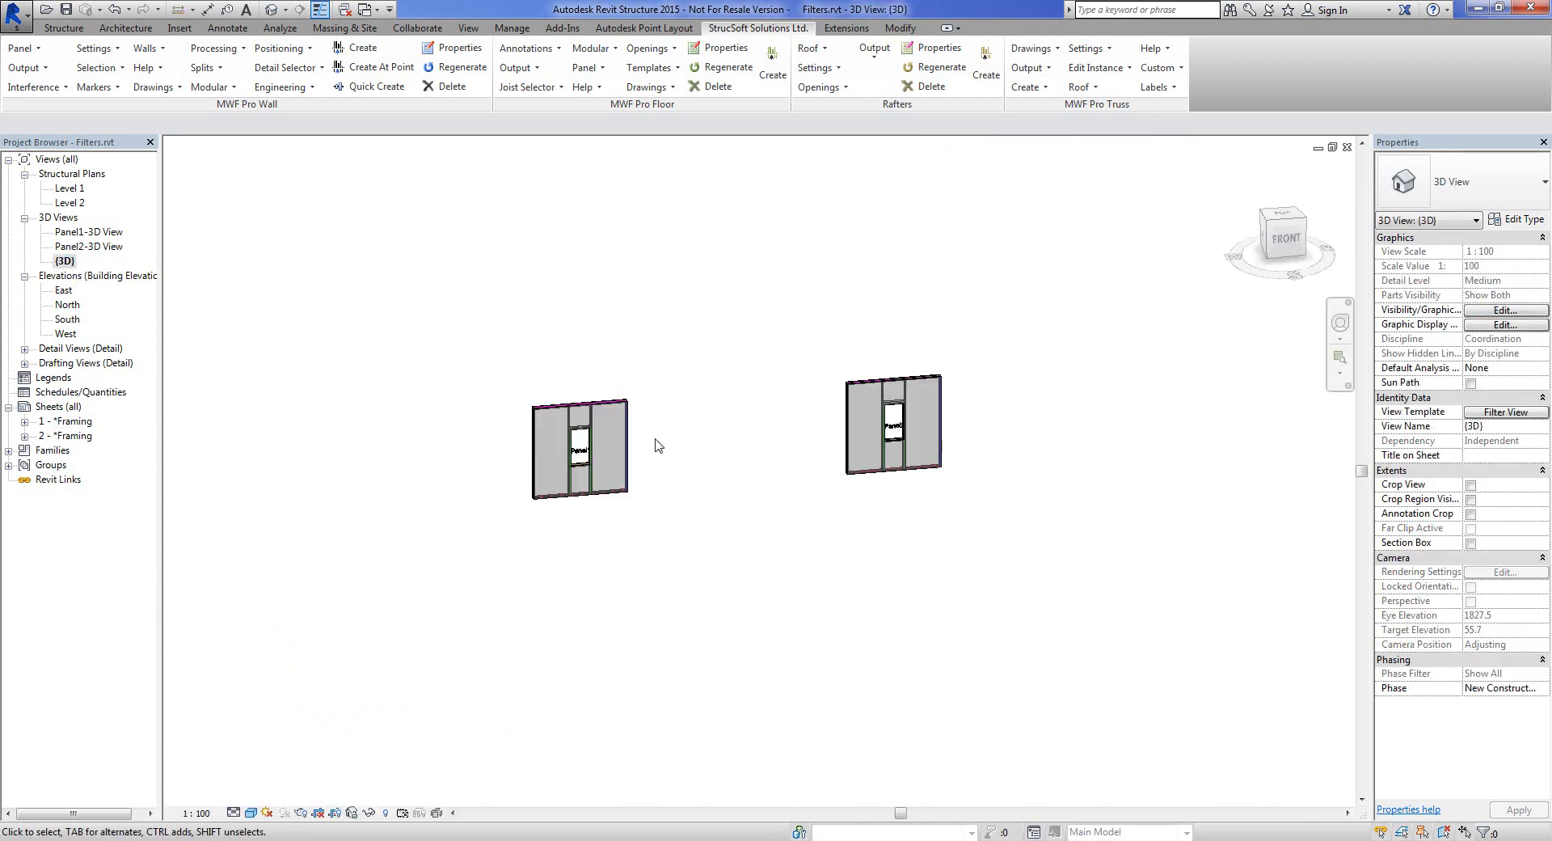